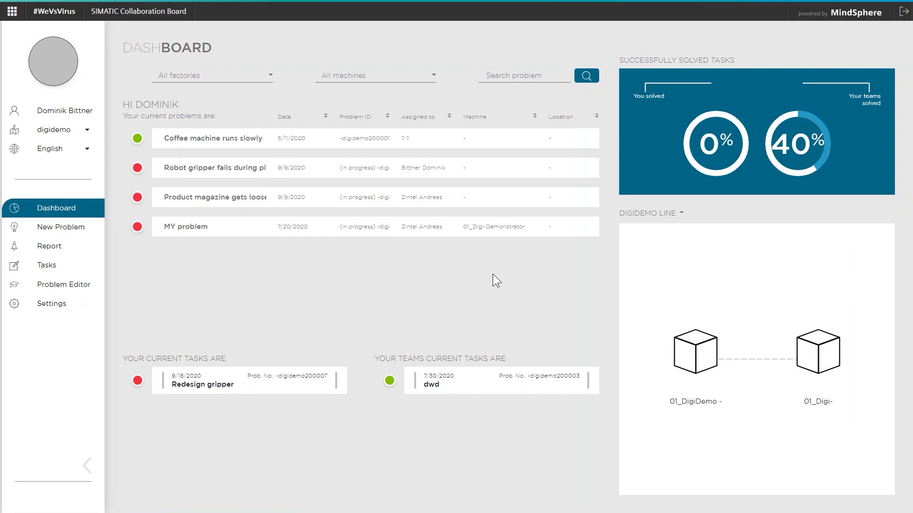
# - Start a new problem report and look through its numbered description questions
pyautogui.click(71, 227)
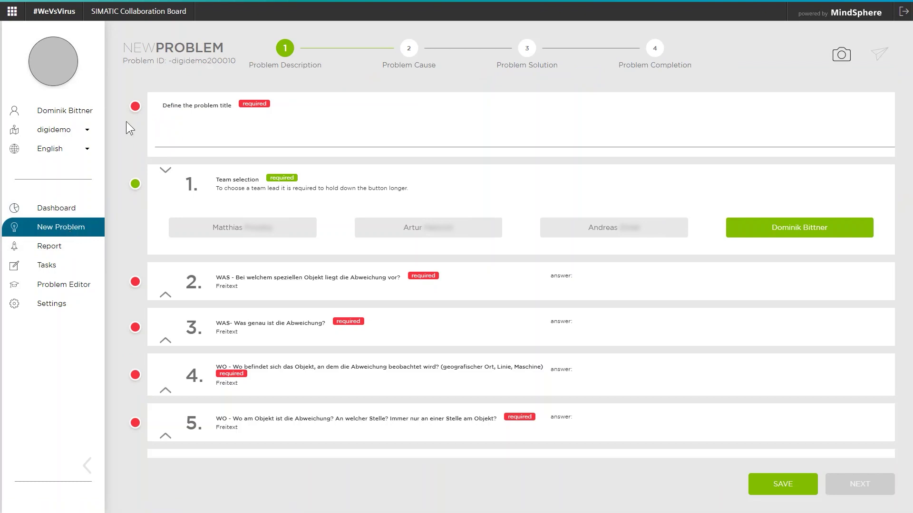
pyautogui.click(198, 130)
pyautogui.scroll(-5, 234, 228)
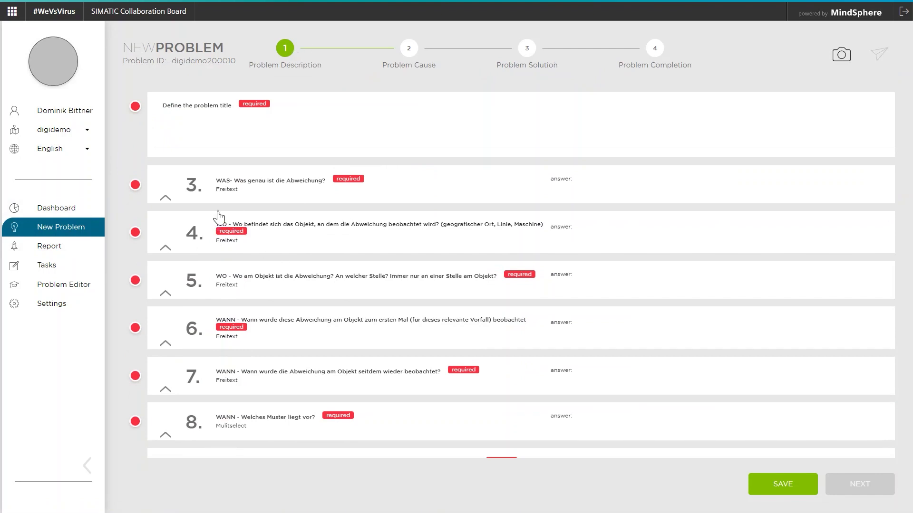
pyautogui.scroll(-10, 219, 218)
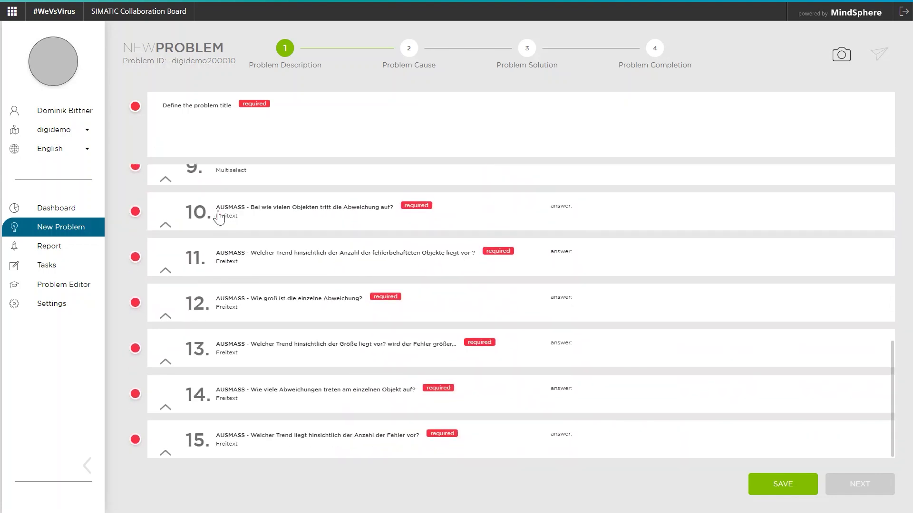
pyautogui.scroll(5, 226, 261)
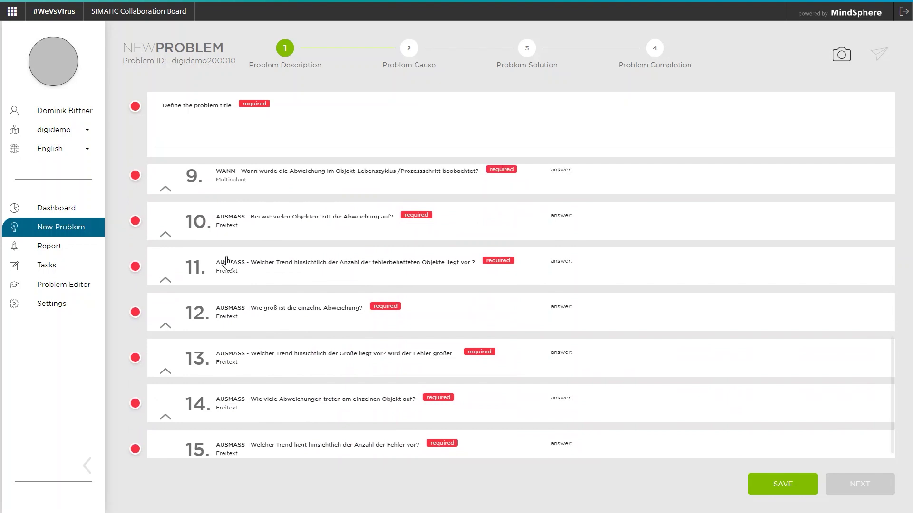
pyautogui.scroll(5, 227, 262)
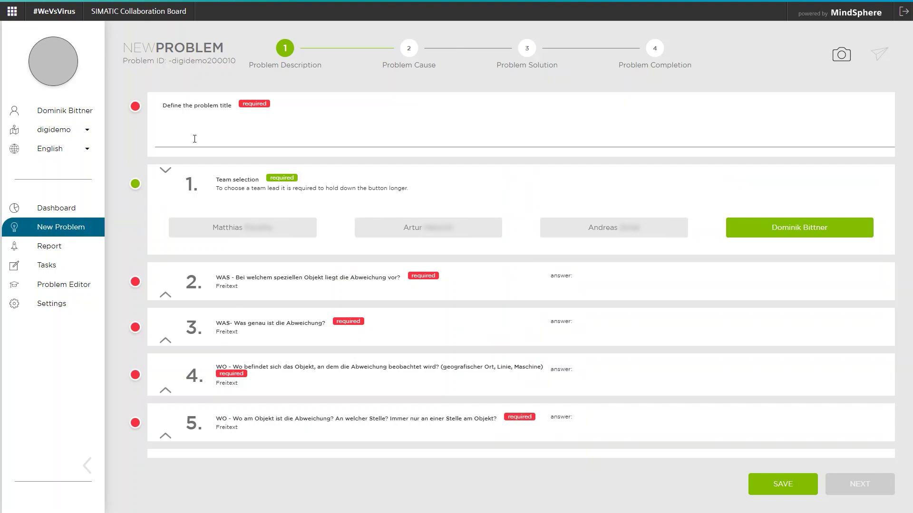
# - Title the problem 'Parts fall off robot arm after tool change', add Andreas, and make Artur team lead
pyautogui.write('Parts fall off robot arm after tool change')
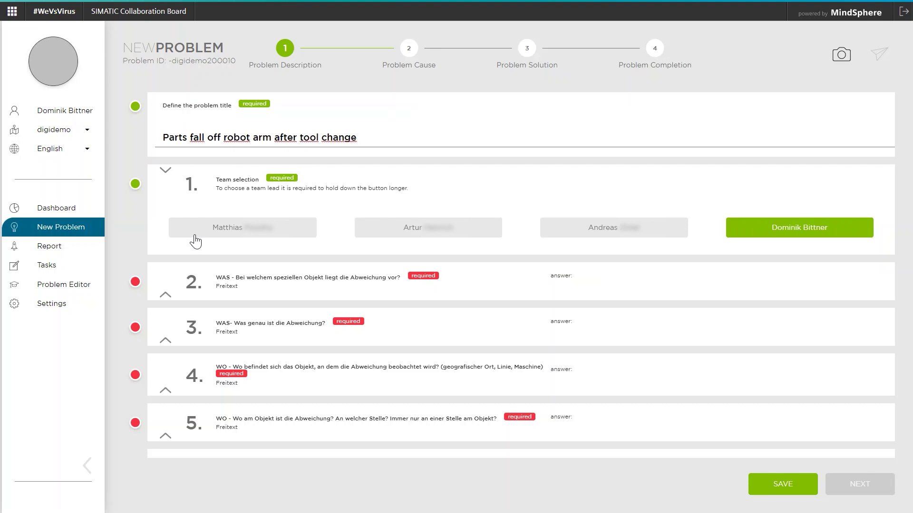
pyautogui.click(559, 232)
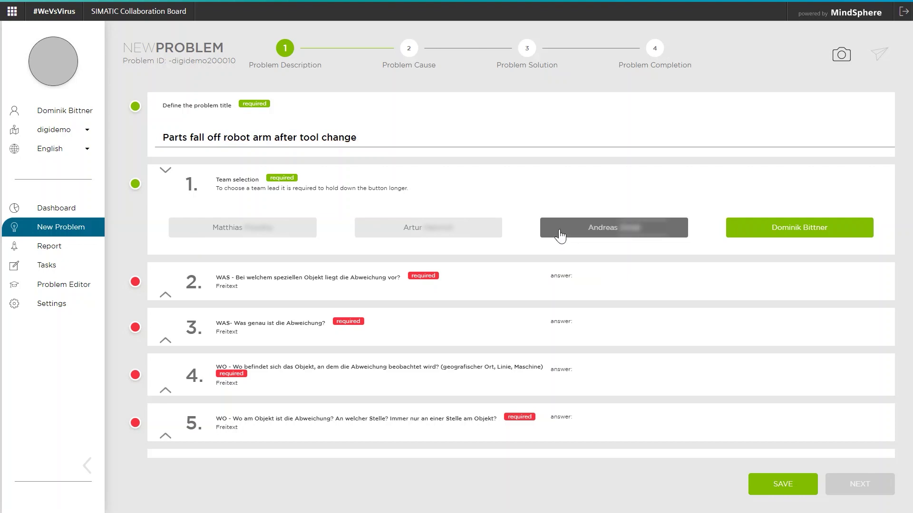
pyautogui.click(472, 231)
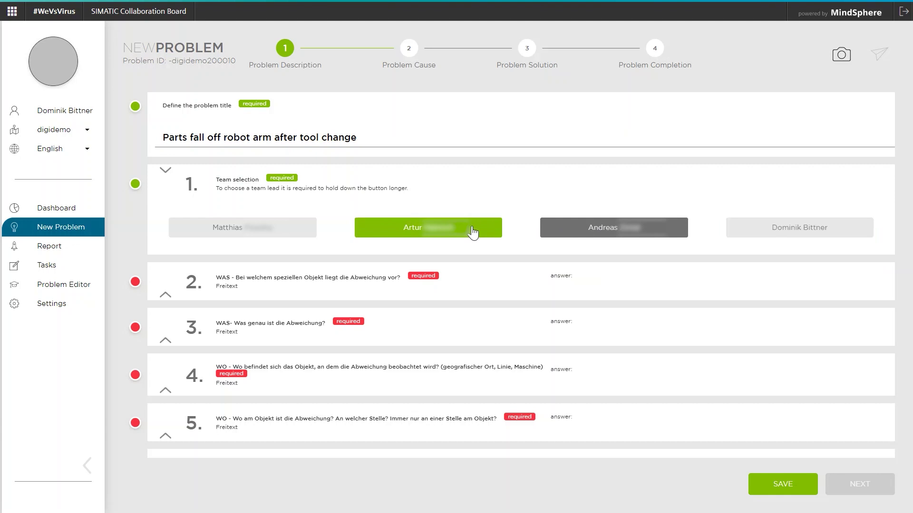
# - Answer questions 2–5 (round parts only, vacuum arm, Central robot in Digi Demo machine, Vacuum gripper) and save
pyautogui.click(356, 297)
pyautogui.write('Onl')
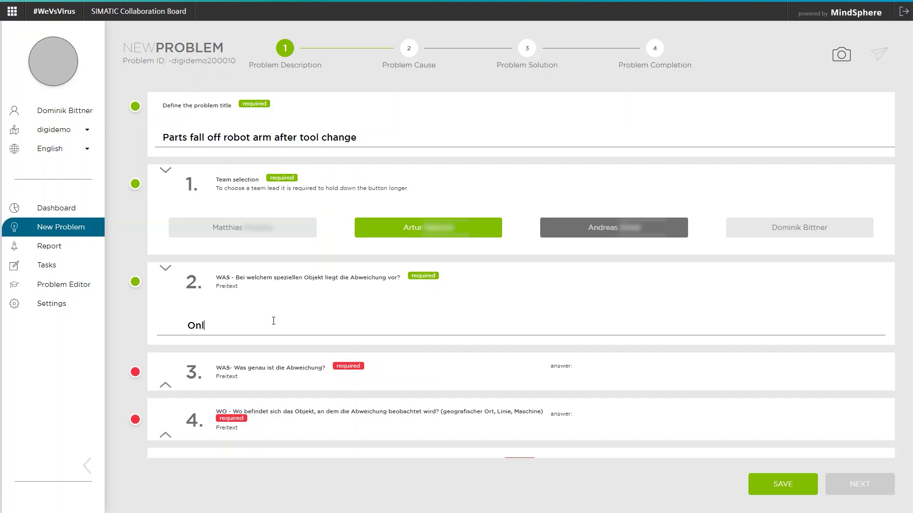
pyautogui.write('y round parts are affected by this p')
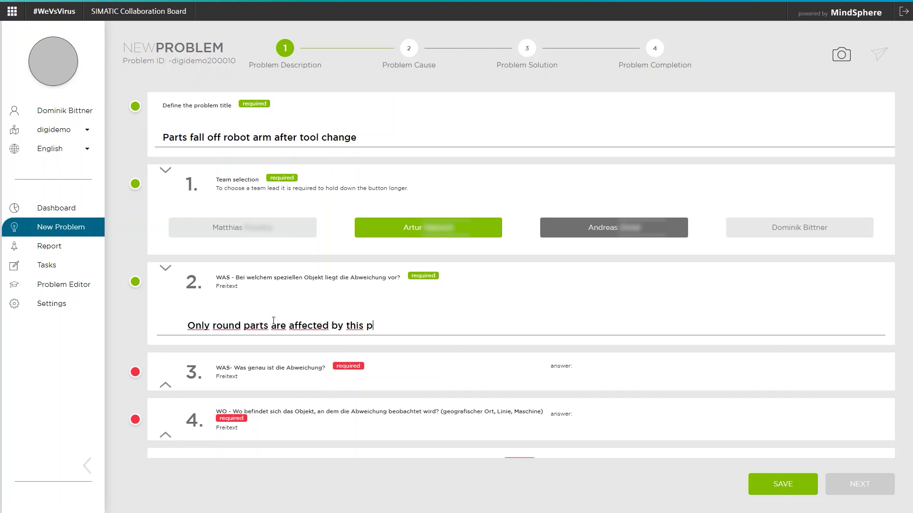
pyautogui.write('roblem')
pyautogui.click(285, 378)
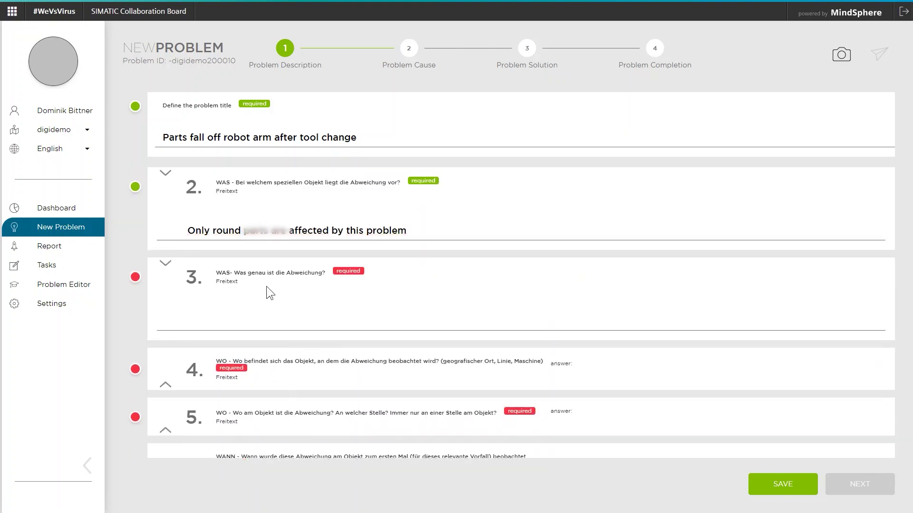
pyautogui.write('They fall off, when ')
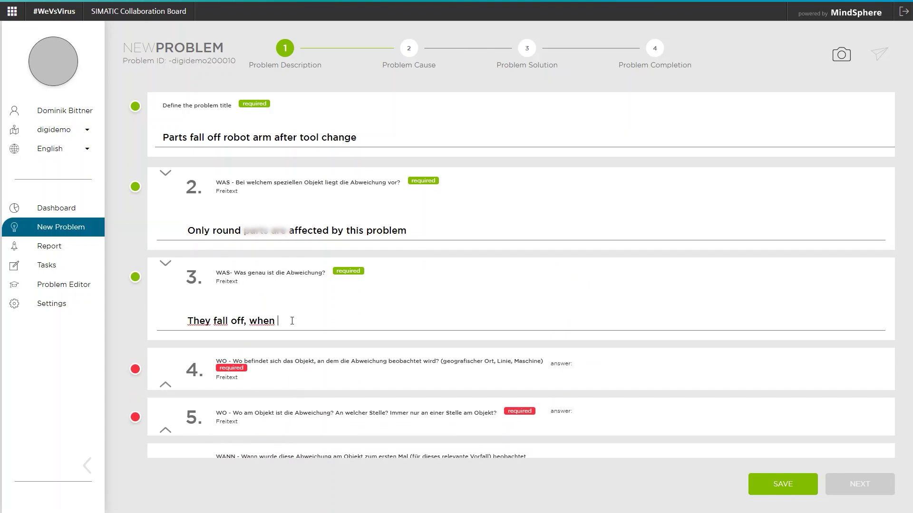
pyautogui.write('they are gripped with t')
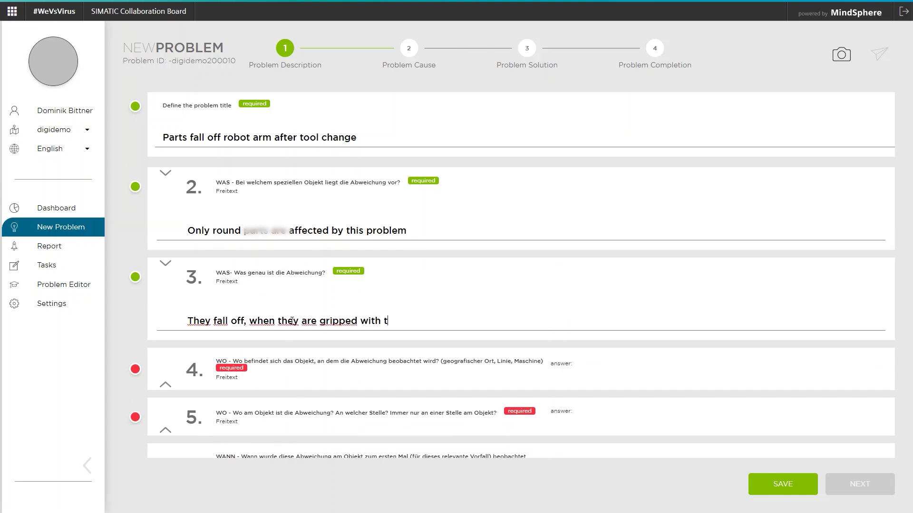
pyautogui.write('he vacuum arm')
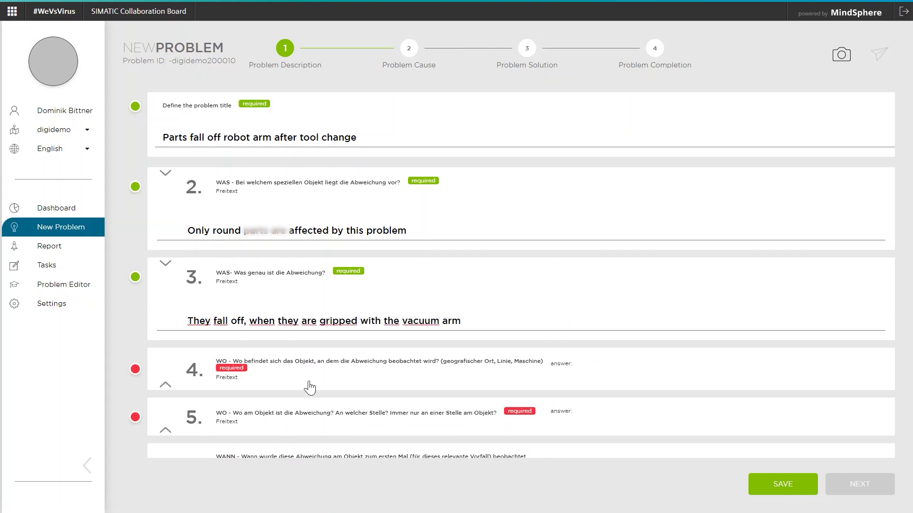
pyautogui.click(305, 383)
pyautogui.click(177, 322)
pyautogui.write('Central ')
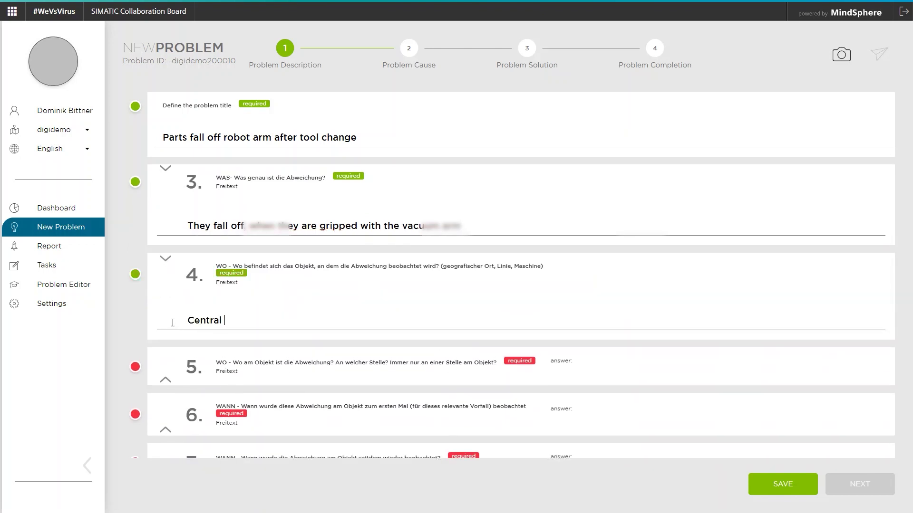
pyautogui.write('robot in Digi Demo machine')
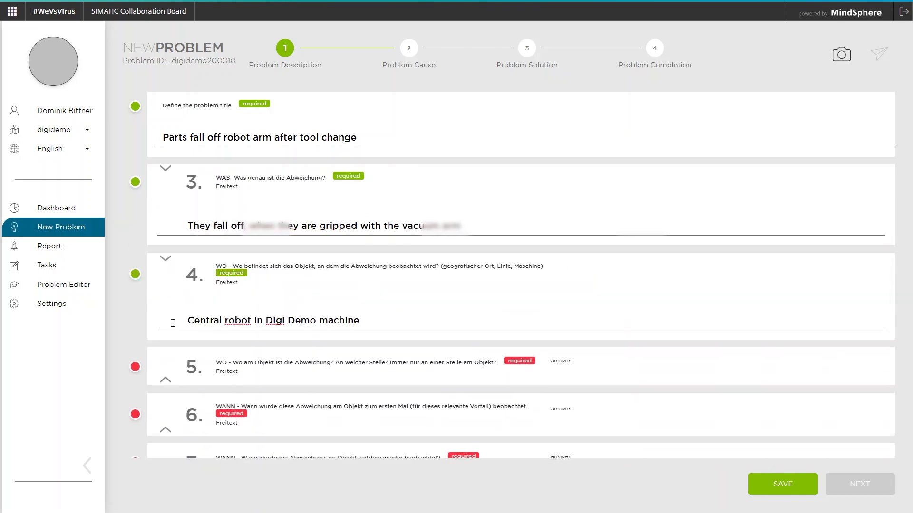
pyautogui.click(240, 380)
pyautogui.write('Vacuum gripper')
pyautogui.scroll(-4, 230, 292)
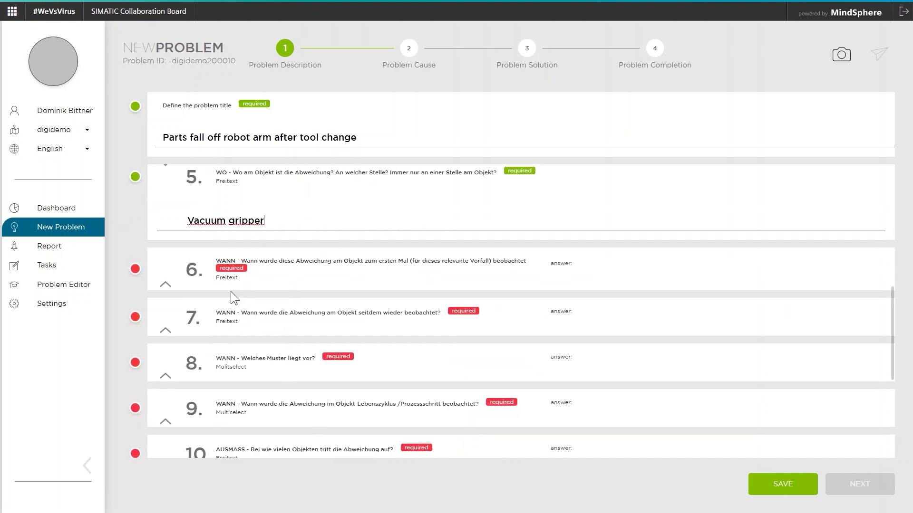
pyautogui.click(773, 490)
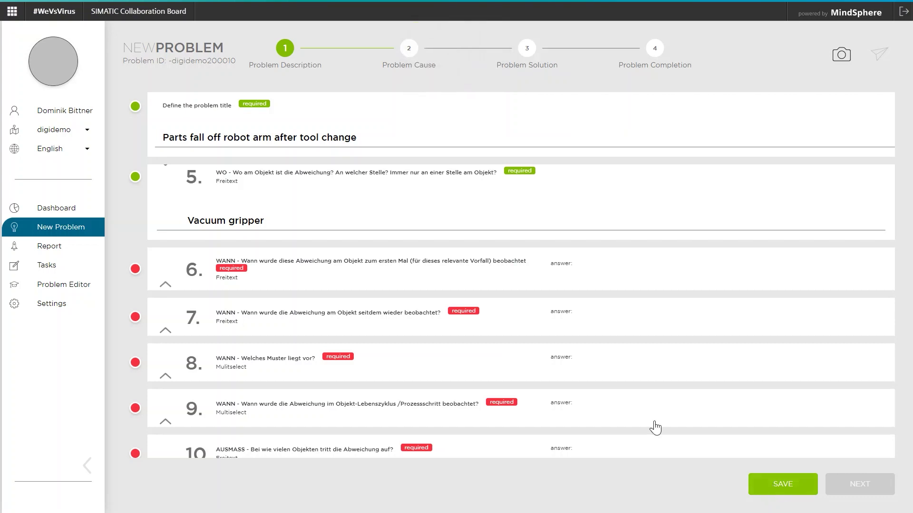
# - Answer question 6 with '1 week ago' and question 7 with 'yesterday'
pyautogui.click(233, 284)
pyautogui.write('1 week ago')
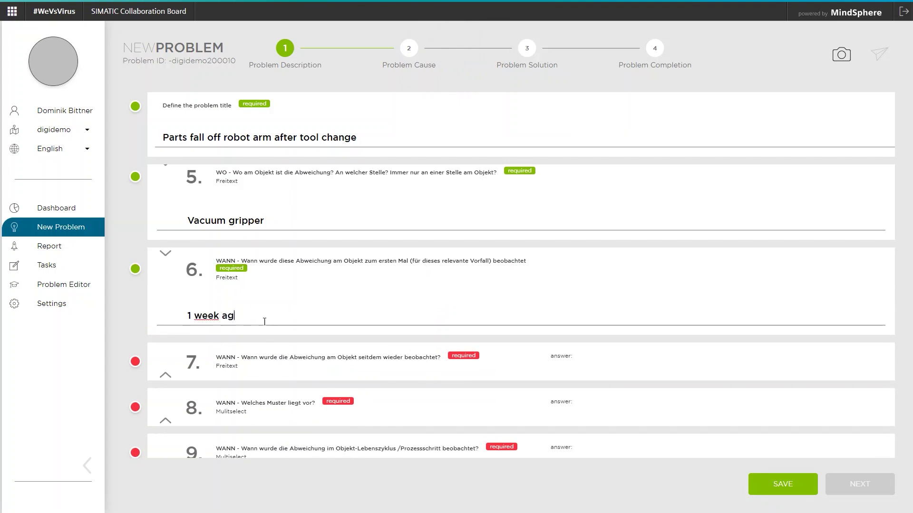
pyautogui.click(263, 362)
pyautogui.write('yesterday')
pyautogui.click(273, 404)
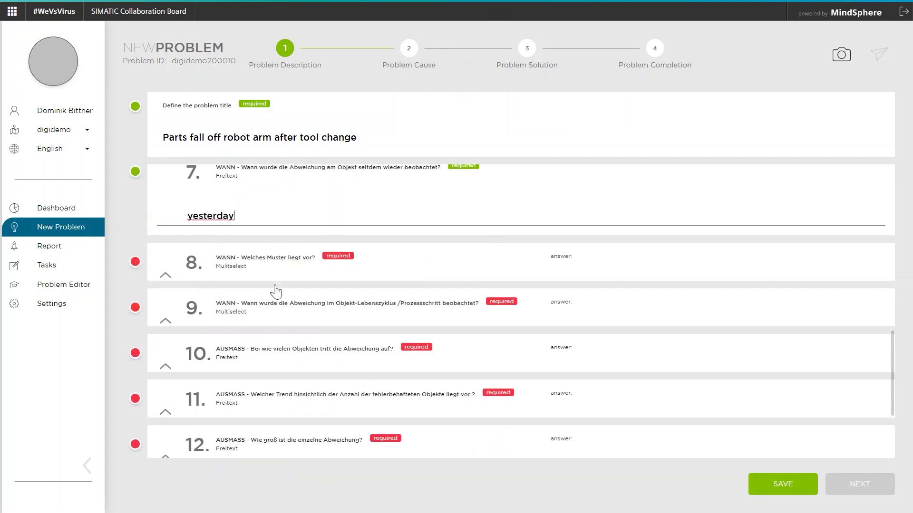
# - Mark the pattern sporadisch, pick 'nach der wartung' for question 9, and enter 10-15 for question 10
pyautogui.click(617, 318)
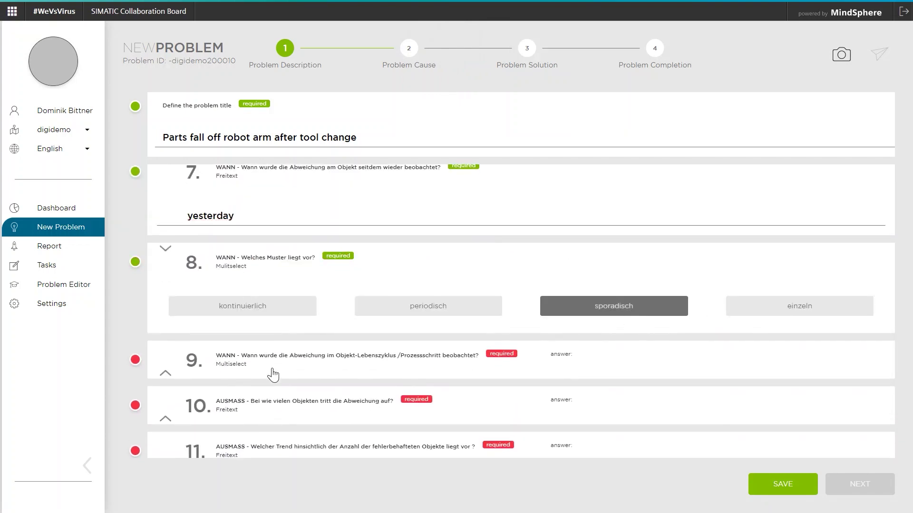
pyautogui.click(259, 375)
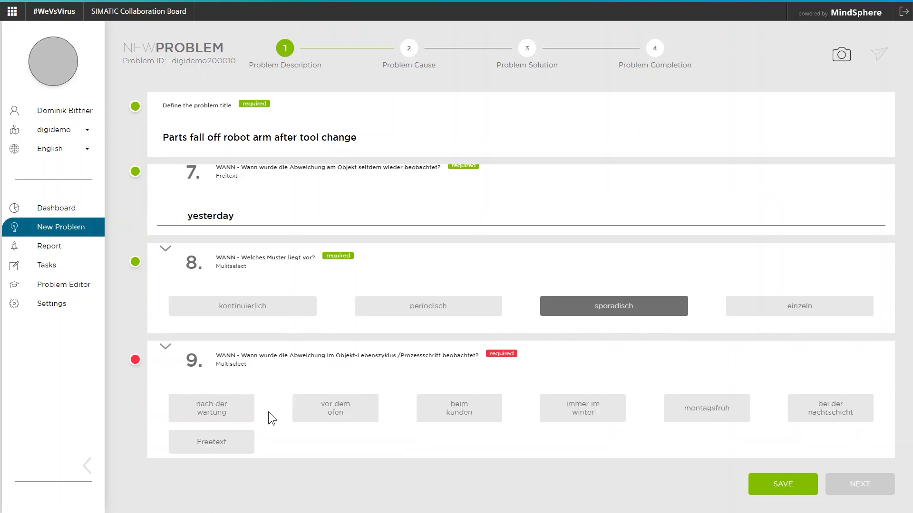
pyautogui.scroll(-1, 268, 412)
pyautogui.click(228, 374)
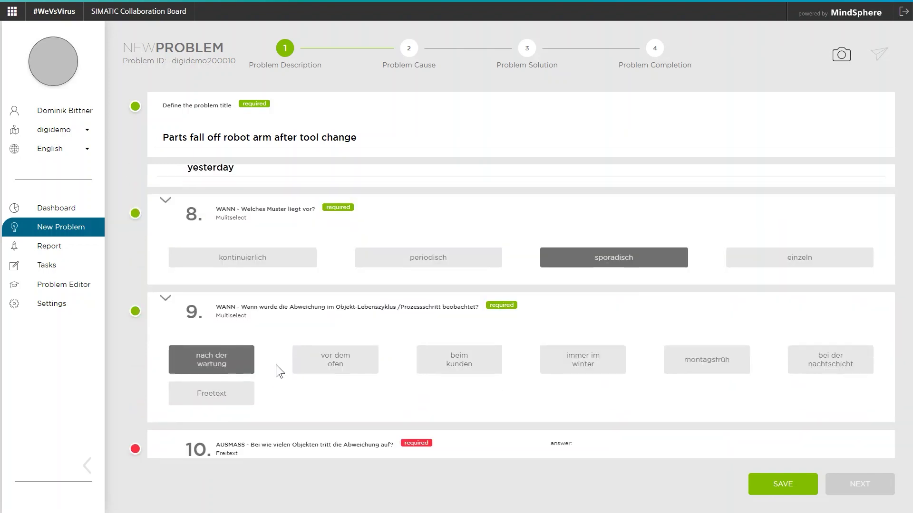
pyautogui.scroll(-3, 276, 364)
pyautogui.click(278, 329)
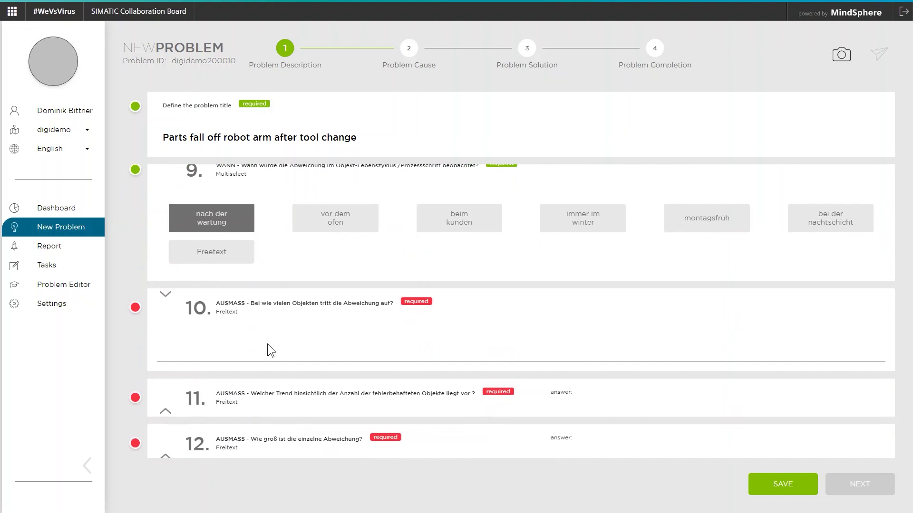
pyautogui.write('10-15')
# - Set question 11's trend to steigend and answer question 12 with 2
pyautogui.scroll(-2, 255, 366)
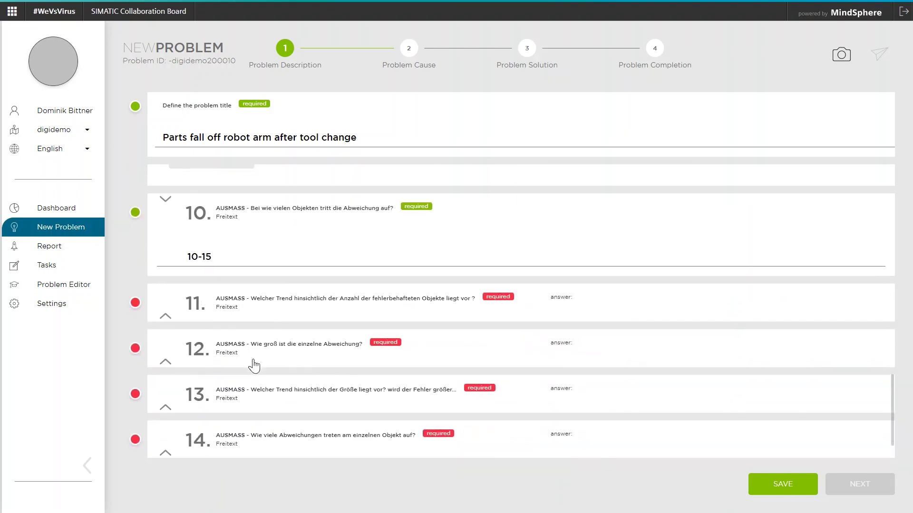
pyautogui.click(265, 319)
pyautogui.click(301, 359)
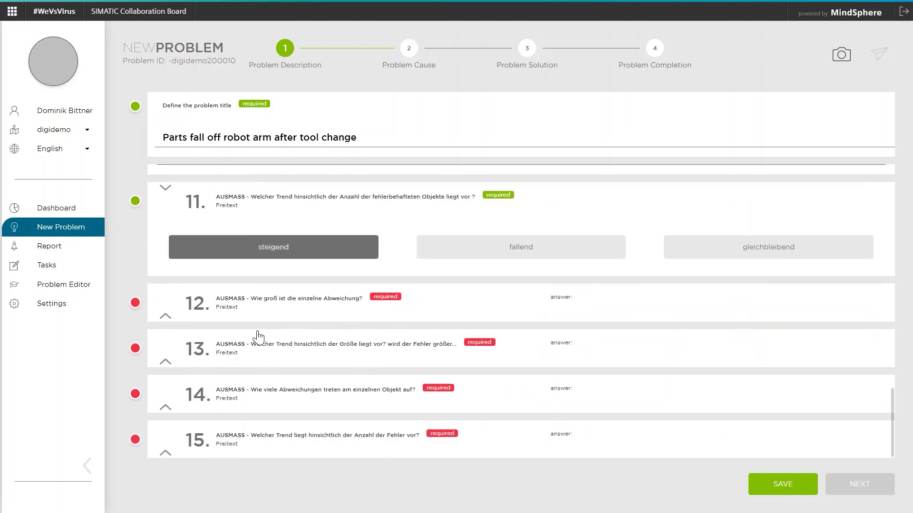
pyautogui.click(271, 315)
pyautogui.click(220, 351)
pyautogui.write('2')
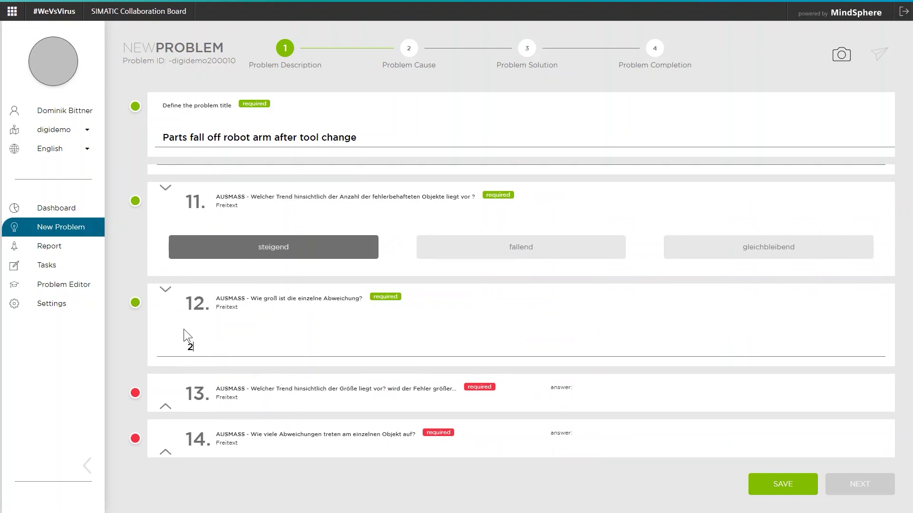
# - Choose größer for question 13 and enter 0-1 for question 14
pyautogui.click(334, 359)
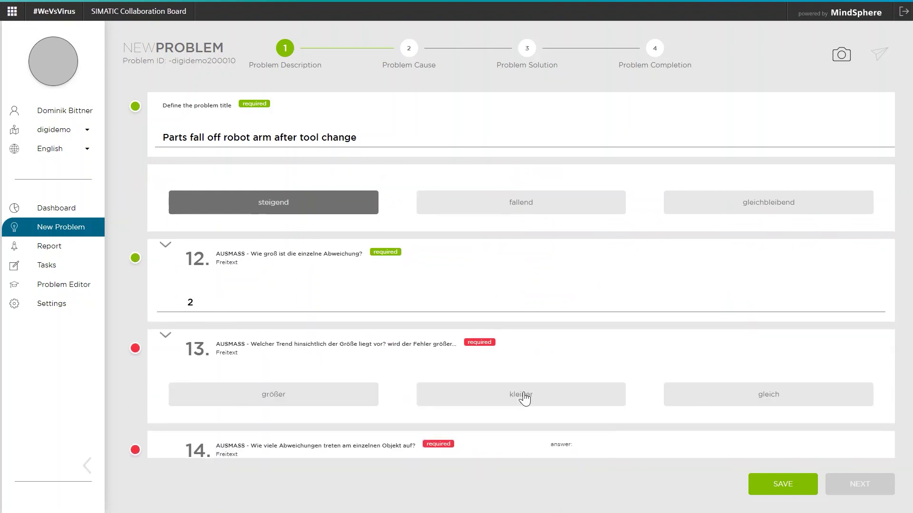
pyautogui.click(321, 402)
pyautogui.click(320, 404)
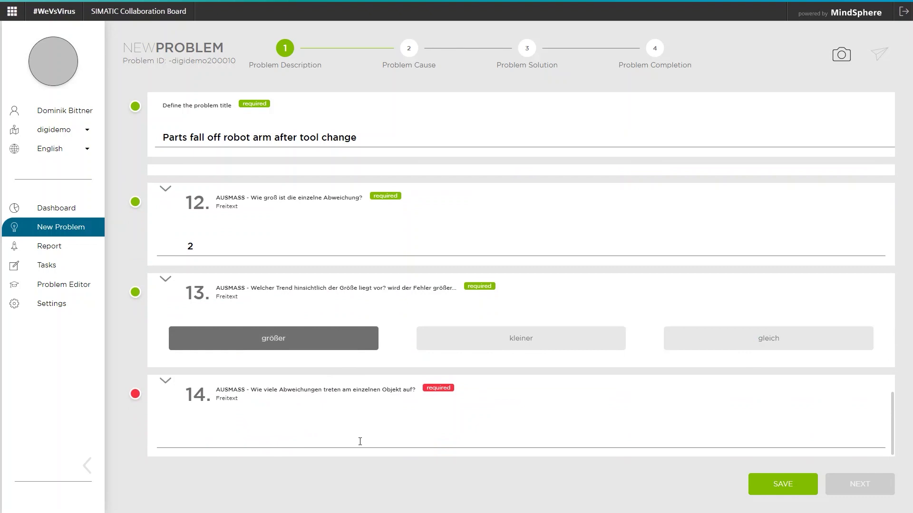
pyautogui.click(360, 442)
pyautogui.write('0-1')
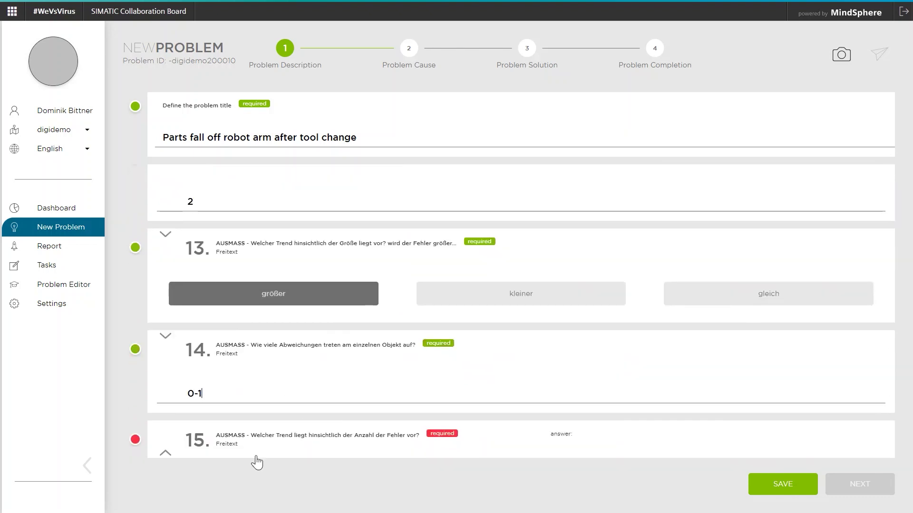
pyautogui.click(257, 462)
# - Set question 15 to steigend, save the description, and continue to Problem Cause
pyautogui.click(742, 430)
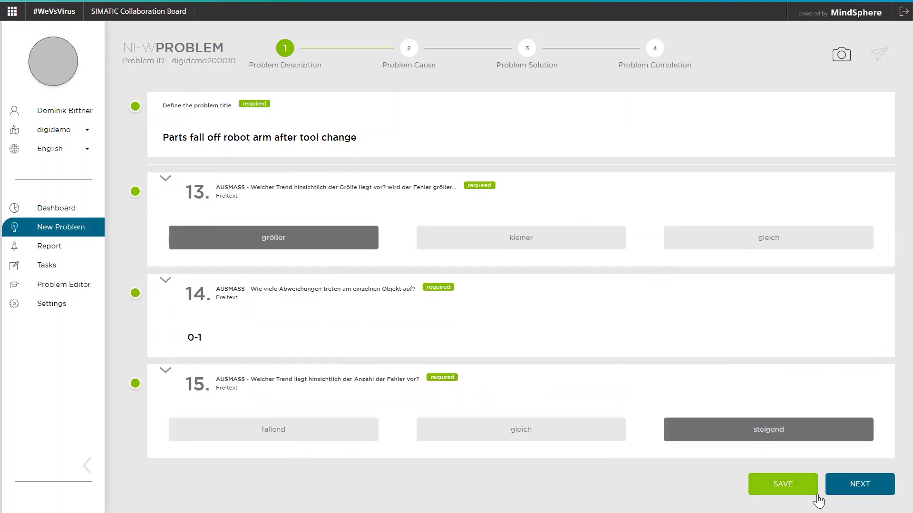
pyautogui.click(799, 492)
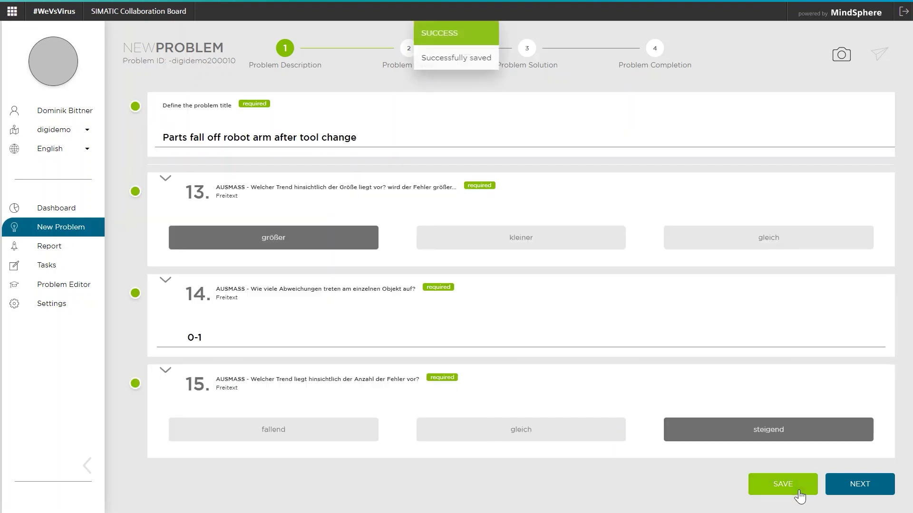
pyautogui.click(856, 483)
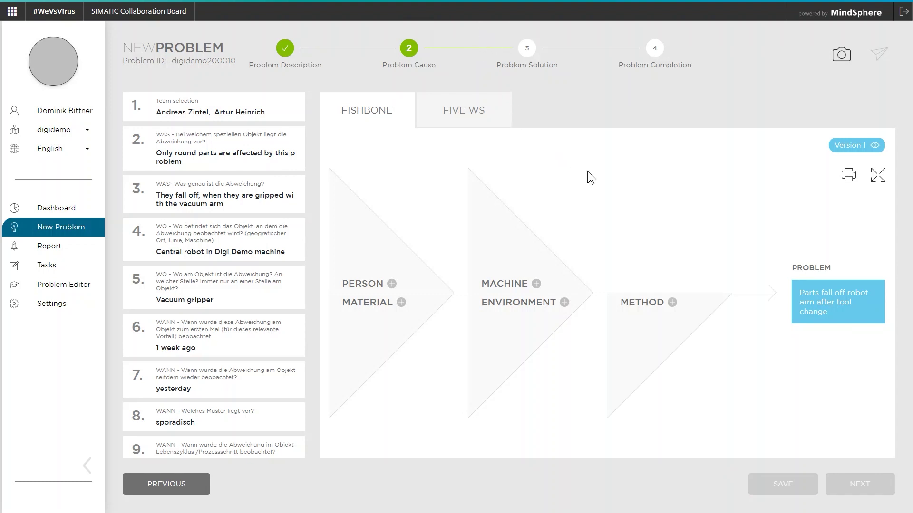
# - Add Material cause 'Differnt component surfaces' described as 'rough surfaces lead to falling off'
pyautogui.click(878, 176)
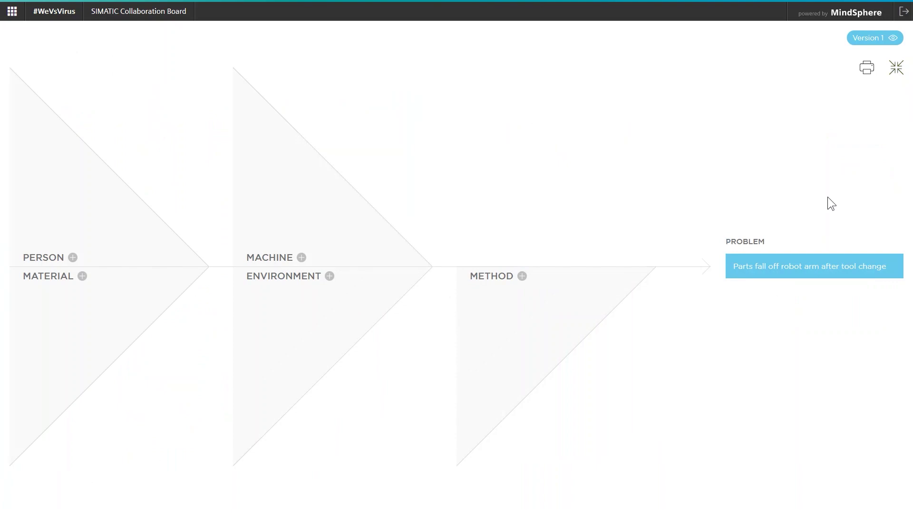
pyautogui.click(81, 277)
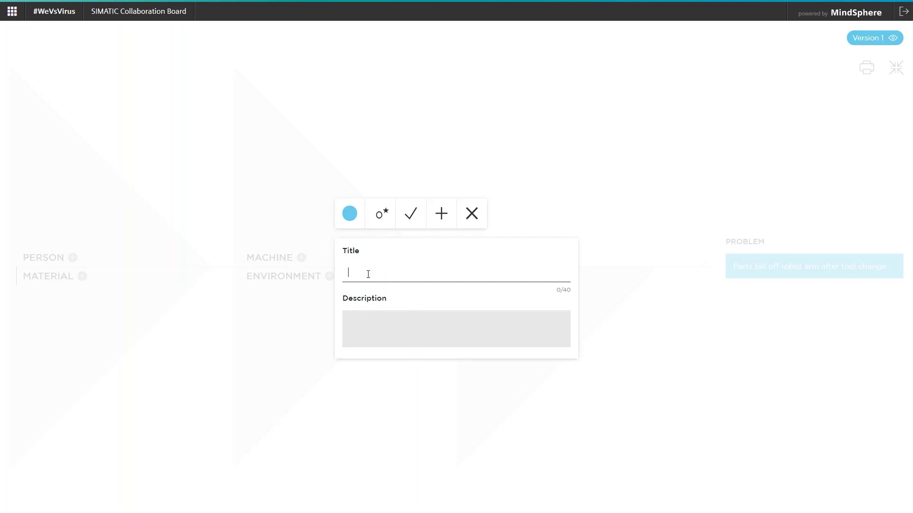
pyautogui.write('Differnt component surfaces')
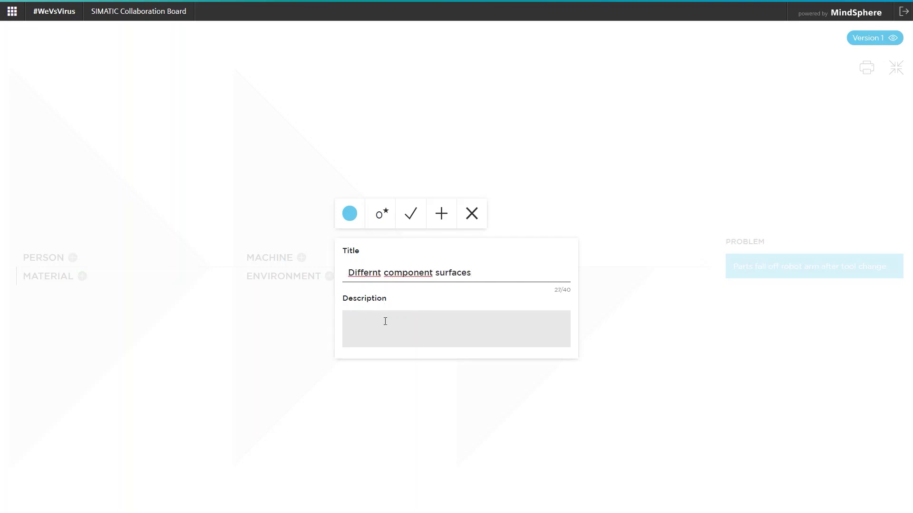
pyautogui.click(385, 321)
pyautogui.write('asd')
pyautogui.press('BackSpace')
pyautogui.press('BackSpace')
pyautogui.press('BackSpace')
pyautogui.write('rough surfaces ')
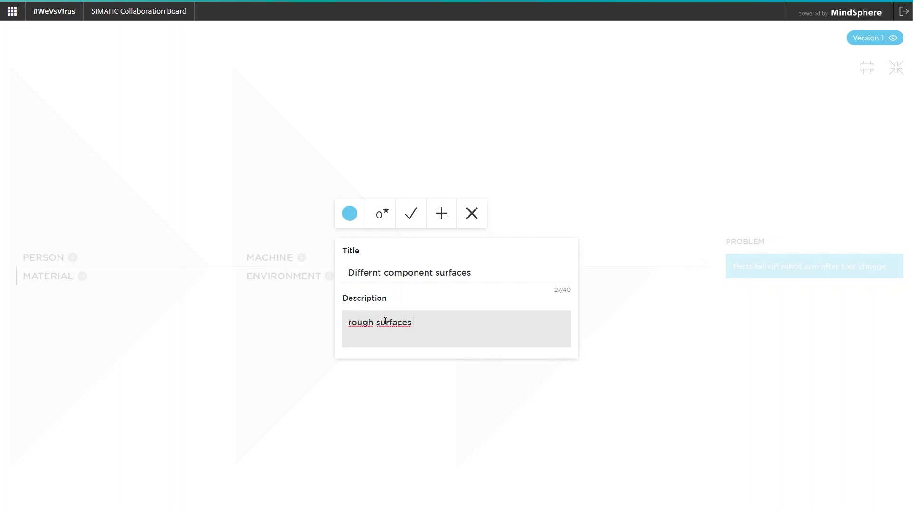
pyautogui.write('lead to falling off')
pyautogui.click(412, 216)
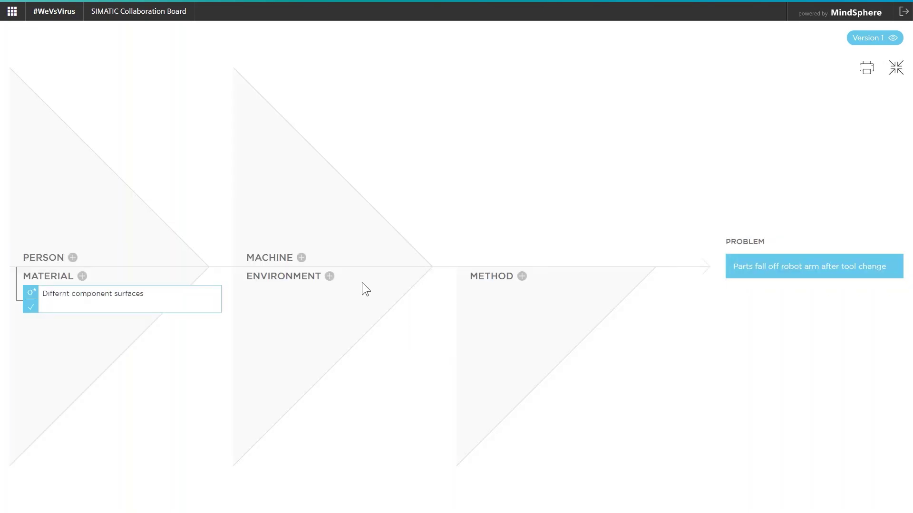
# - Add Machine cause 'new vacuum grippers fail' with its after-maintenance description, rated 6
pyautogui.click(301, 257)
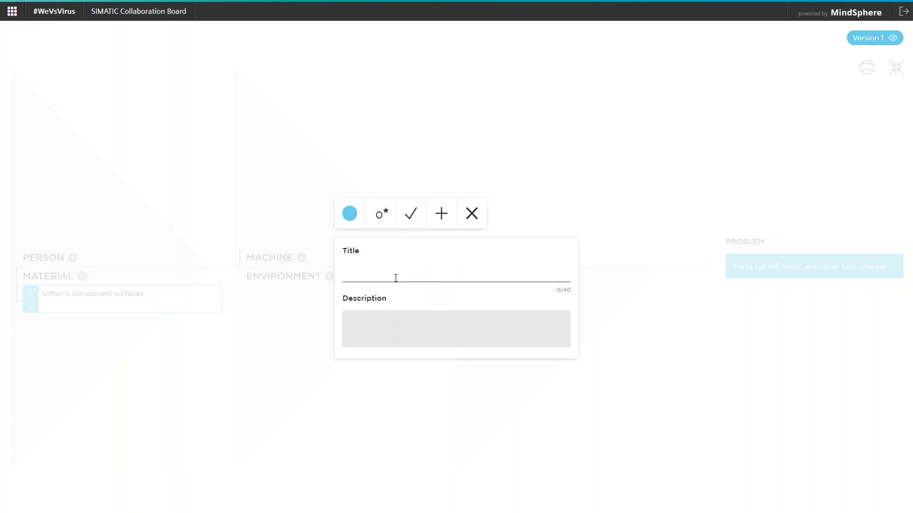
pyautogui.write('new vacuum grippers fail')
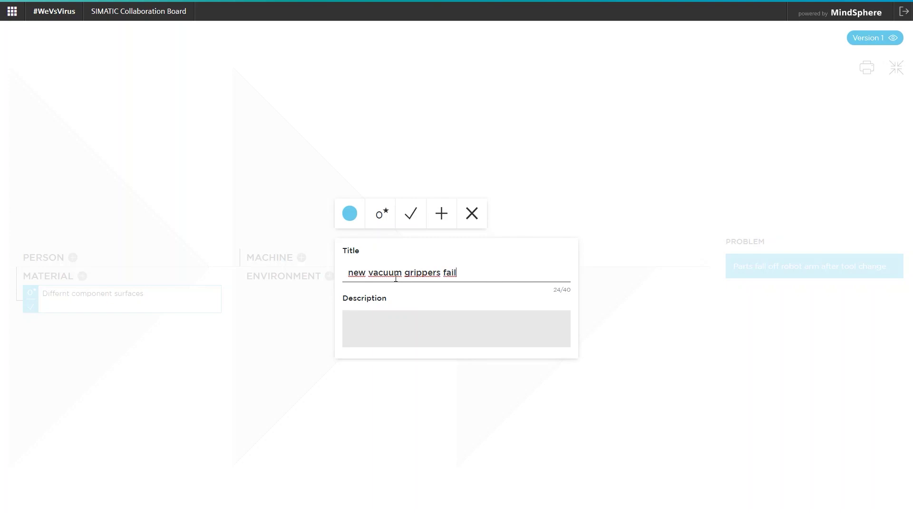
pyautogui.click(406, 313)
pyautogui.write('After maintenance')
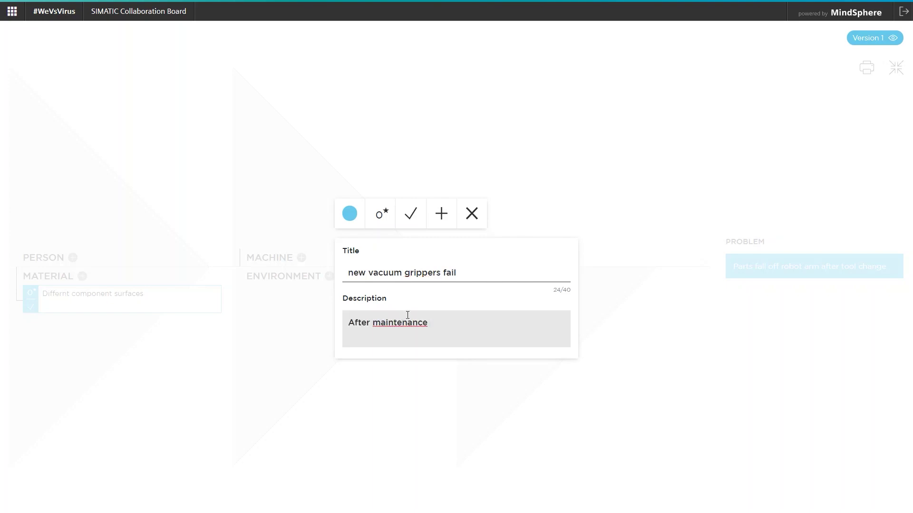
pyautogui.write(', new grippers cause more problems')
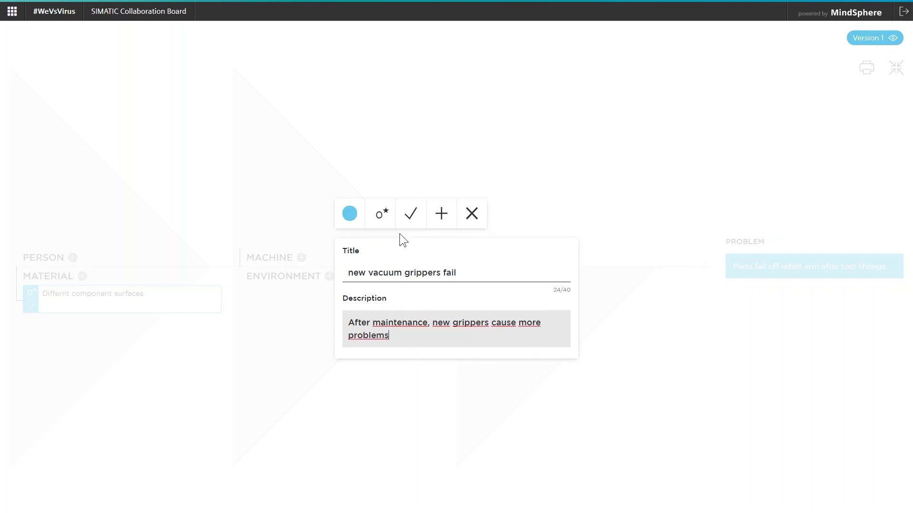
pyautogui.click(381, 222)
pyautogui.click(374, 185)
pyautogui.click(373, 185)
pyautogui.click(374, 184)
pyautogui.click(374, 185)
pyautogui.click(374, 185)
pyautogui.click(418, 218)
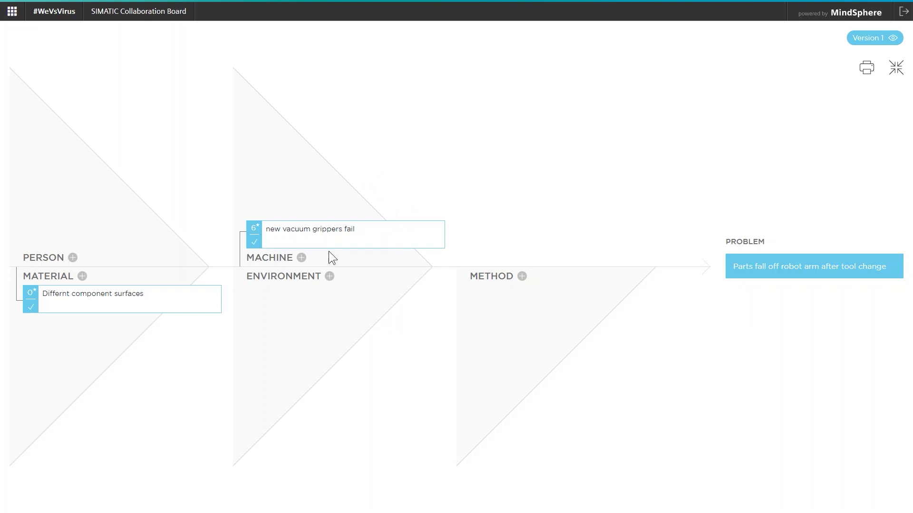
pyautogui.click(895, 67)
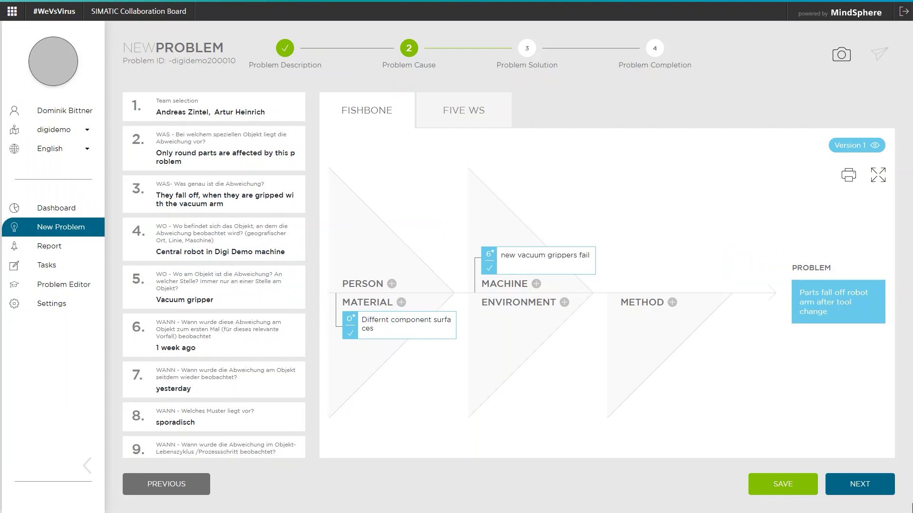
# - Save the causes and start an assigned 'Check spare parts' task for the vacuum gripper cause
pyautogui.click(783, 491)
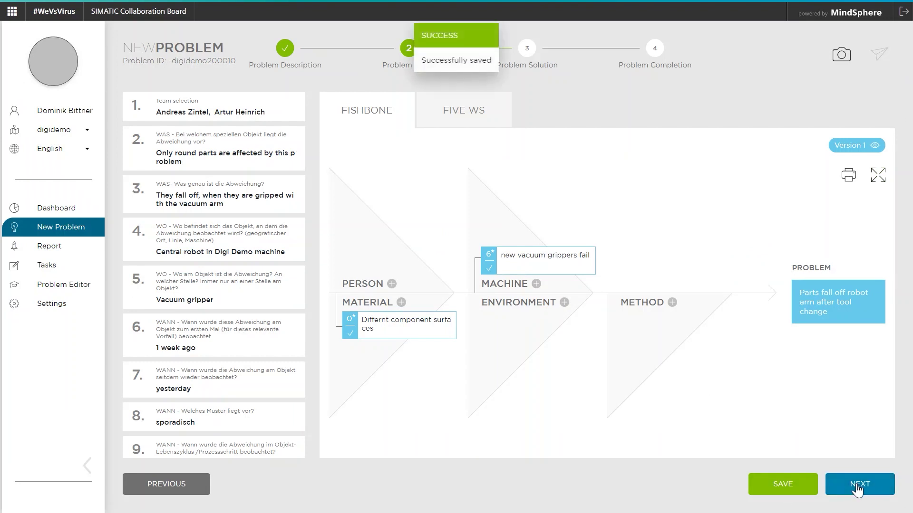
pyautogui.click(858, 490)
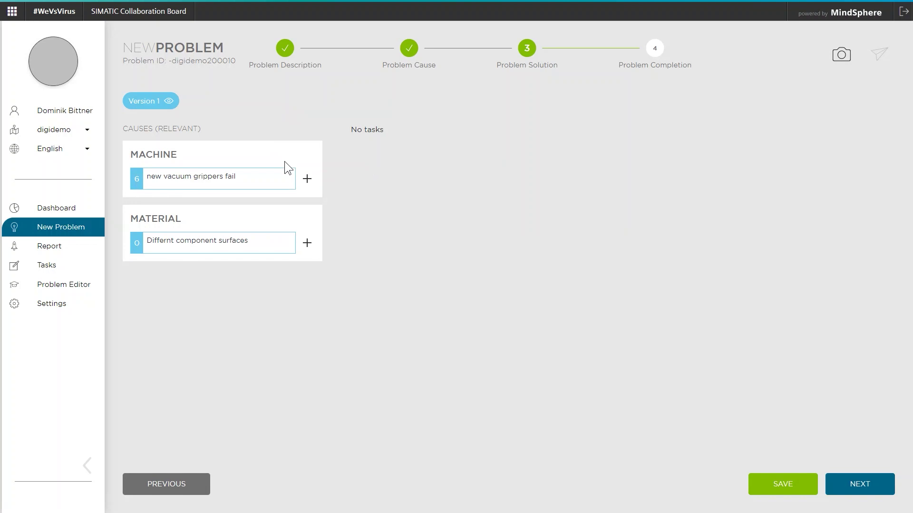
pyautogui.click(307, 179)
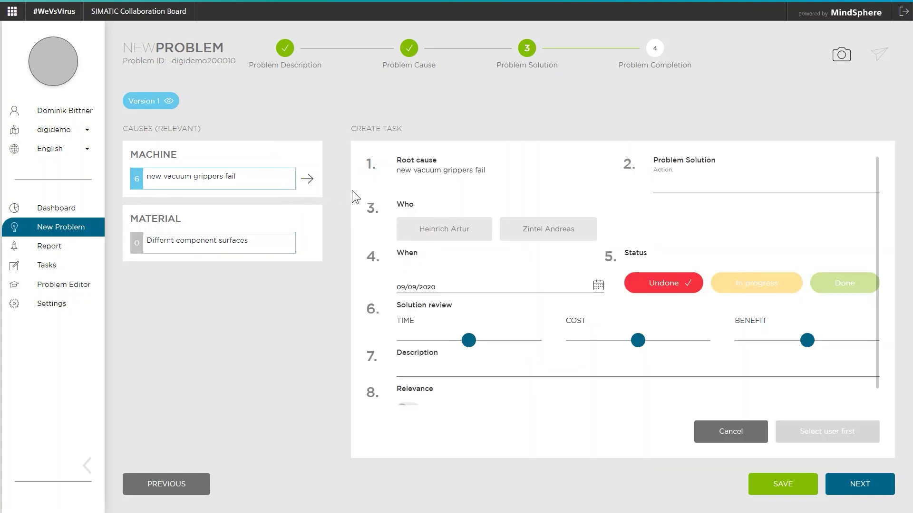
pyautogui.click(564, 233)
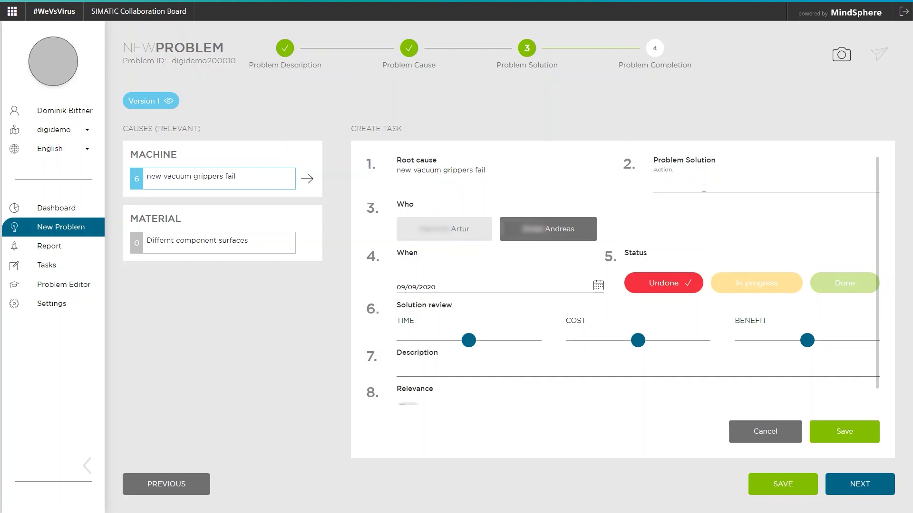
pyautogui.write('Check spare parts')
# - Set the task due 09/18/2020, lower time and cost, raise benefit, and save it
pyautogui.click(598, 286)
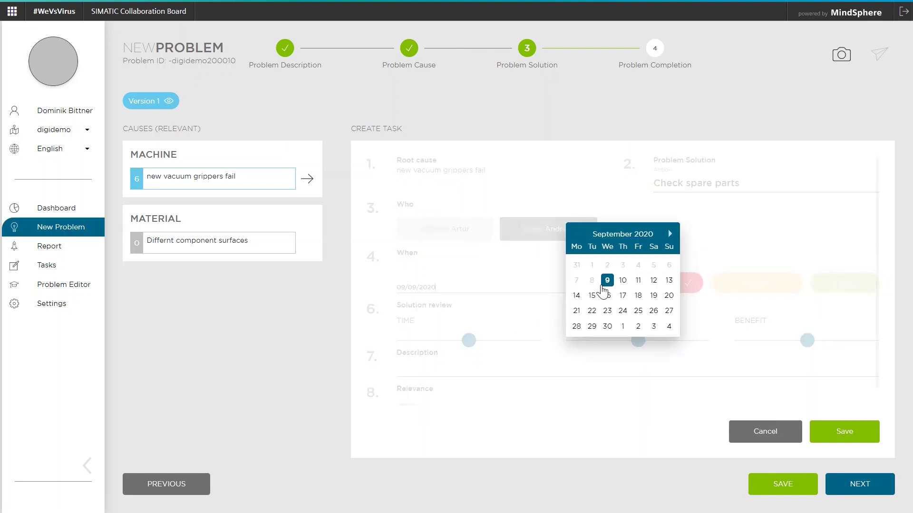
pyautogui.click(638, 295)
pyautogui.moveTo(467, 342); pyautogui.dragTo(425, 347)
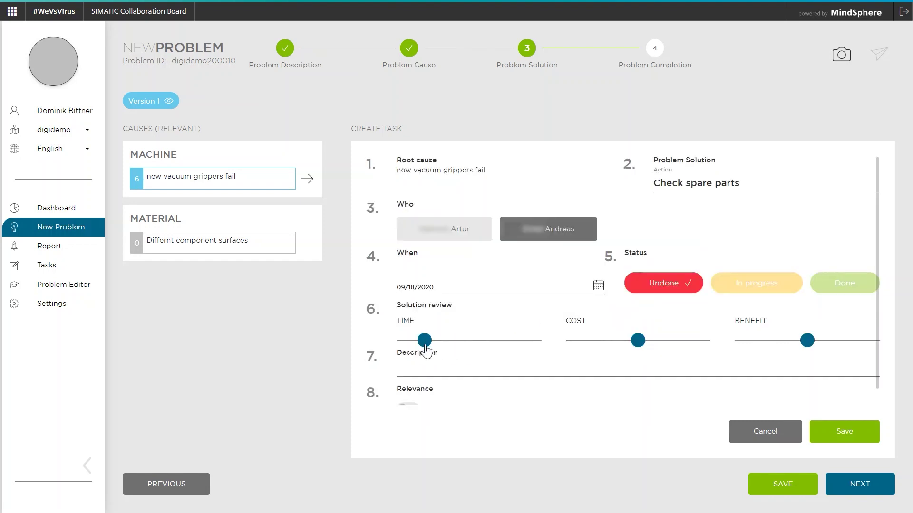
pyautogui.moveTo(642, 343); pyautogui.dragTo(582, 349)
pyautogui.moveTo(806, 343); pyautogui.dragTo(839, 349)
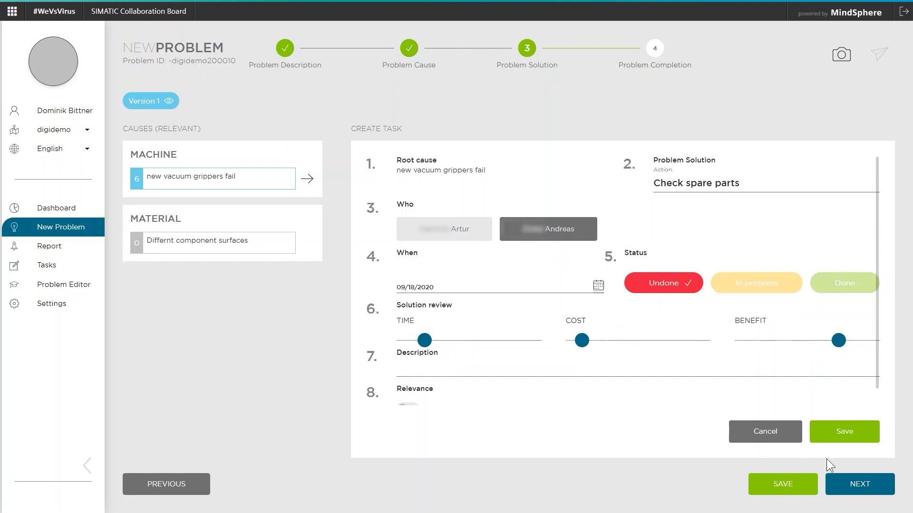
pyautogui.click(862, 437)
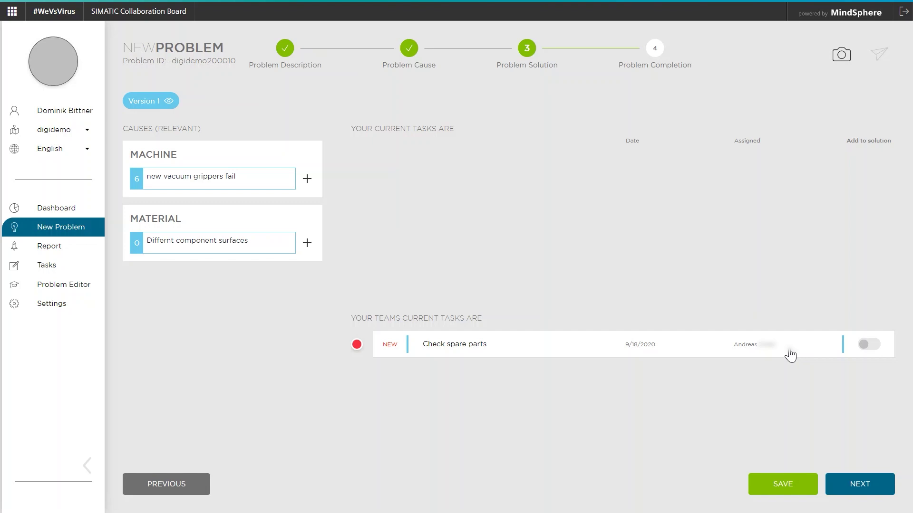
# - Add 'Check spare parts' to the solution, save, and record the problem as not solved
pyautogui.click(865, 346)
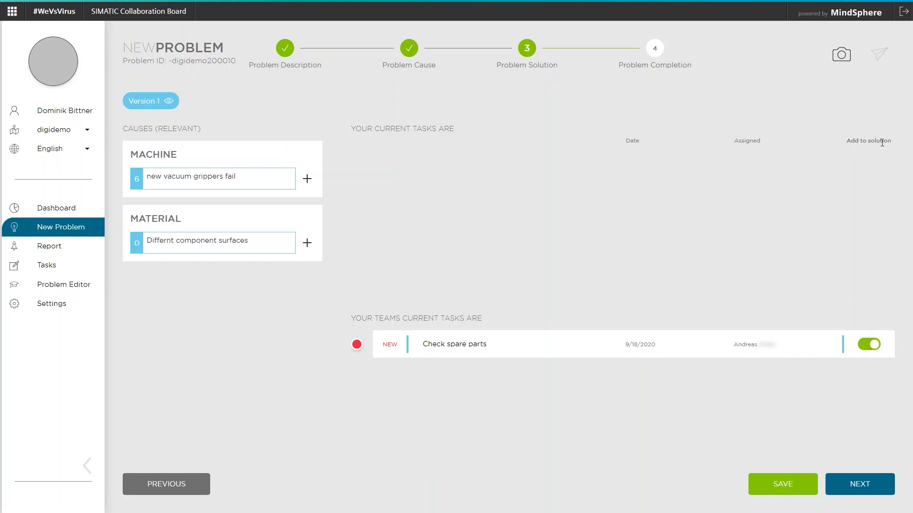
pyautogui.click(799, 485)
pyautogui.click(871, 488)
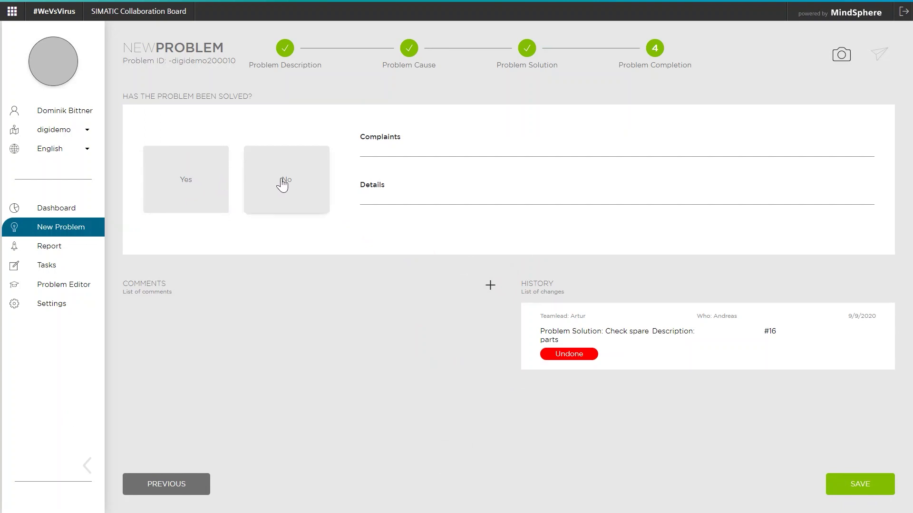
pyautogui.click(310, 191)
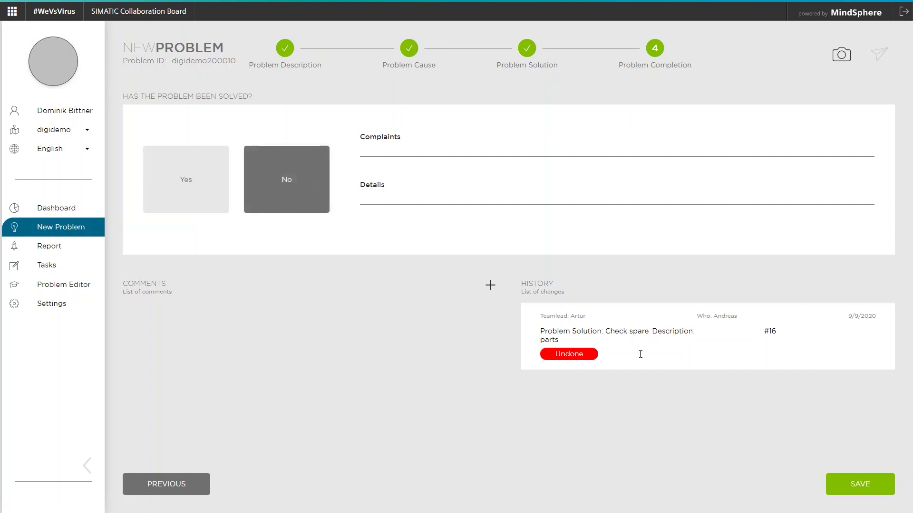
pyautogui.click(869, 486)
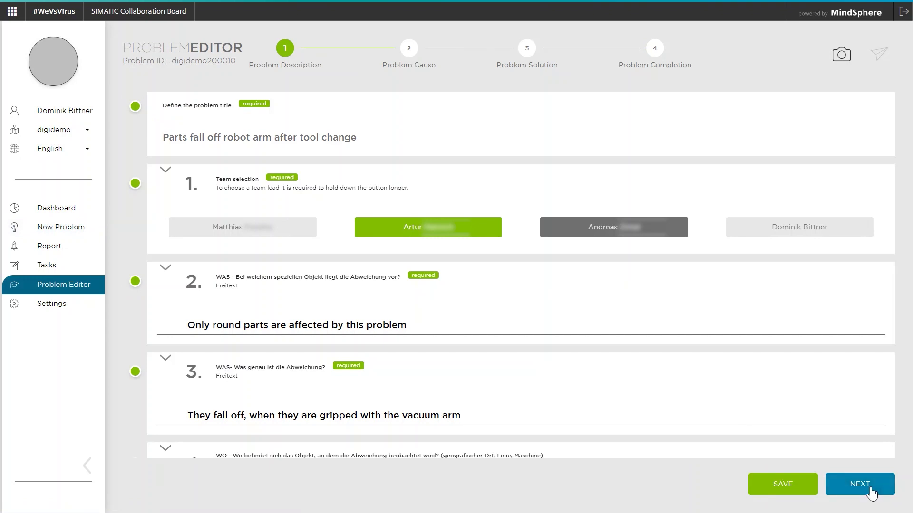
# - Add Person cause 'Components are placed wrong' with its after-service description and a raised rating, then save
pyautogui.click(870, 490)
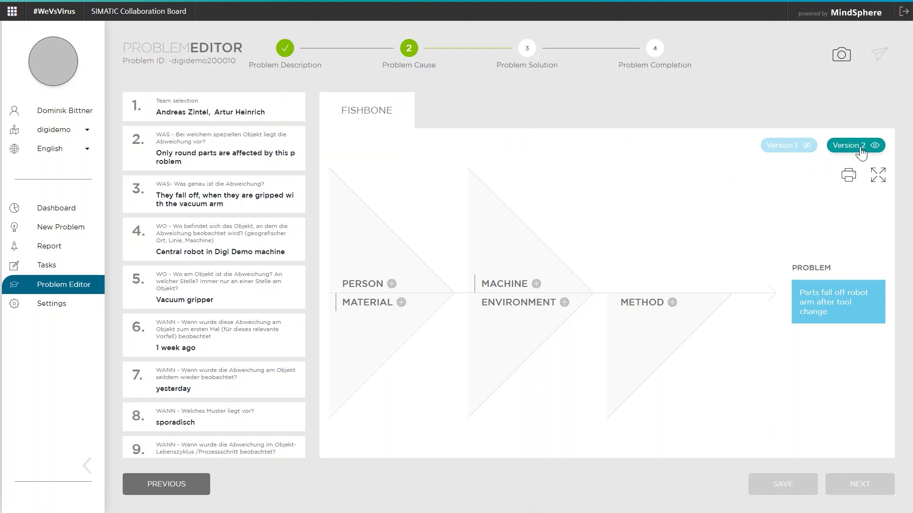
pyautogui.click(861, 152)
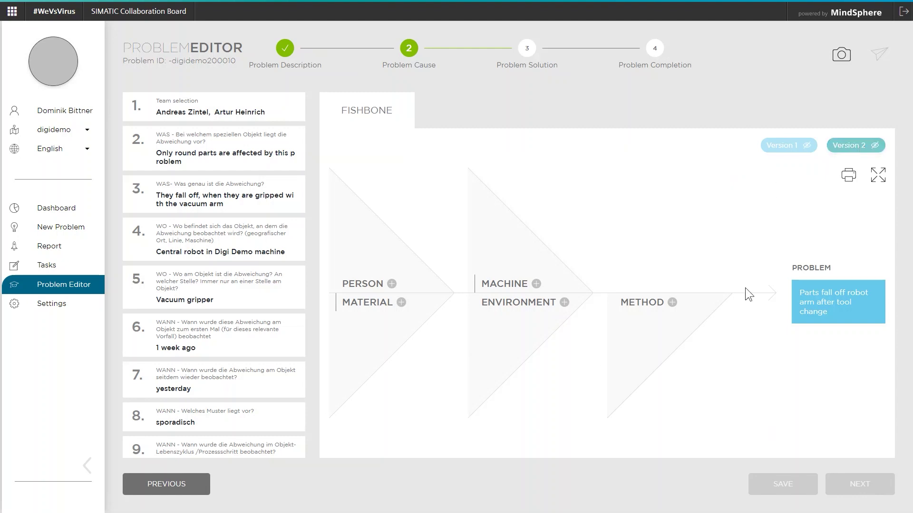
pyautogui.click(392, 283)
pyautogui.write('C')
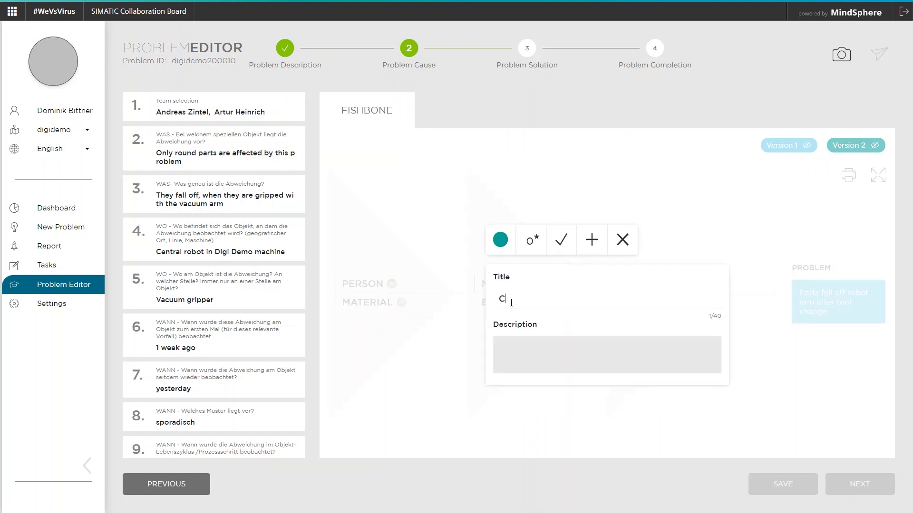
pyautogui.write('omponents are placed wrong')
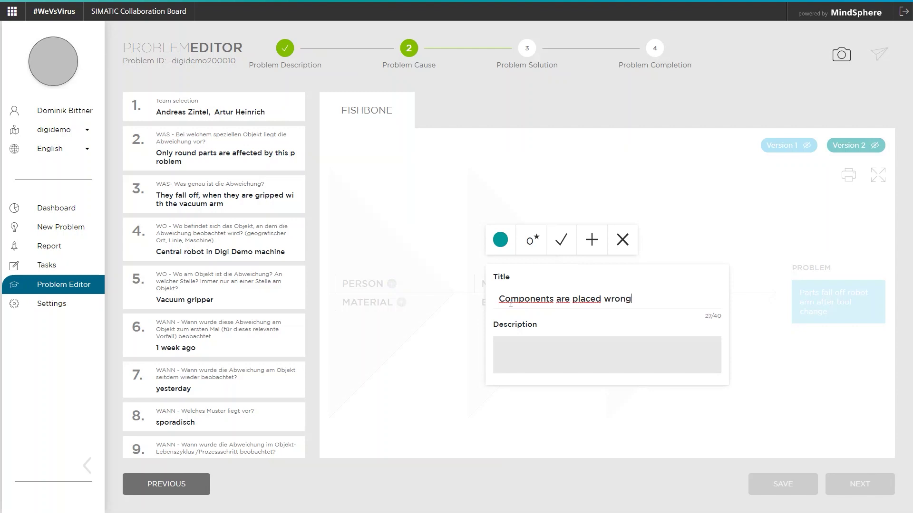
pyautogui.click(512, 342)
pyautogui.write('COmponents are ')
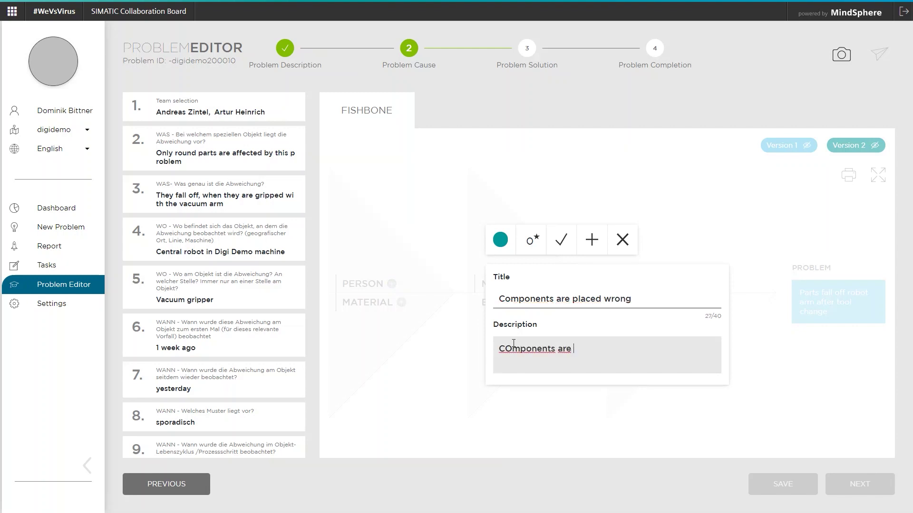
pyautogui.write('placed wrong in the machine a')
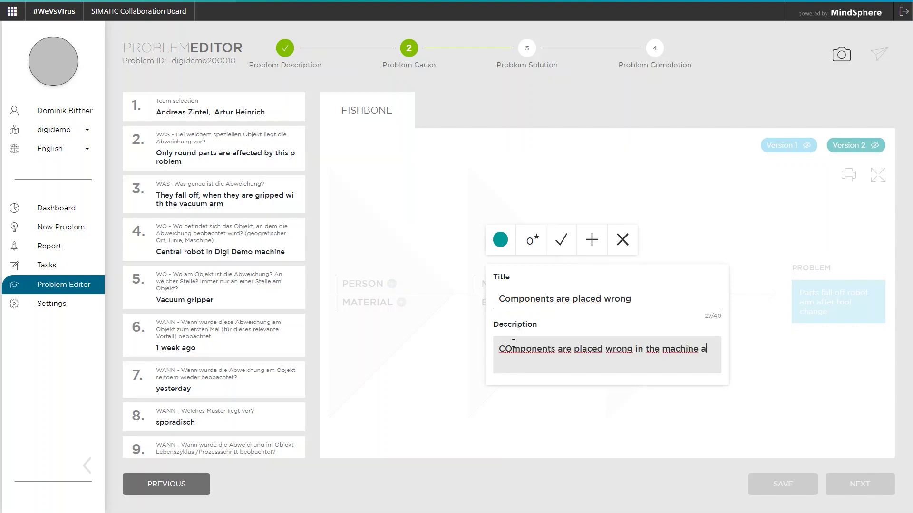
pyautogui.write('fter service')
pyautogui.moveTo(532, 240)
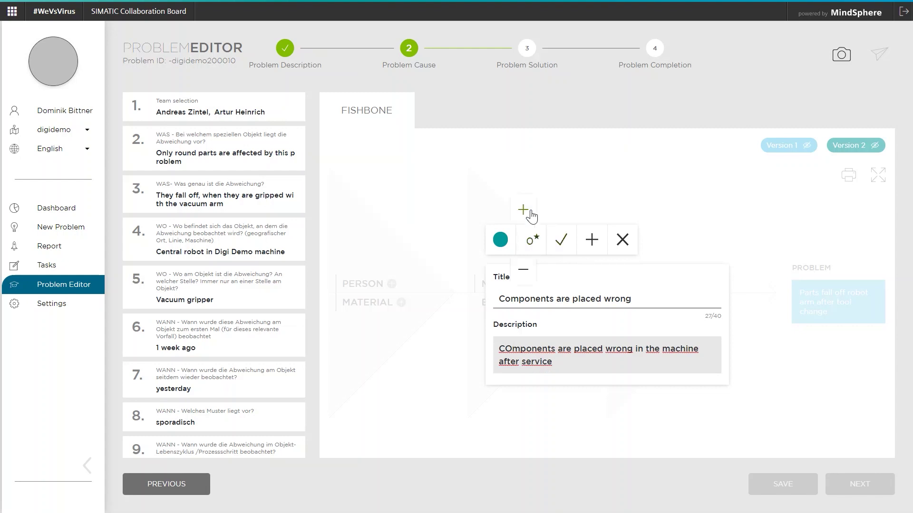
pyautogui.click(523, 210)
pyautogui.click(563, 243)
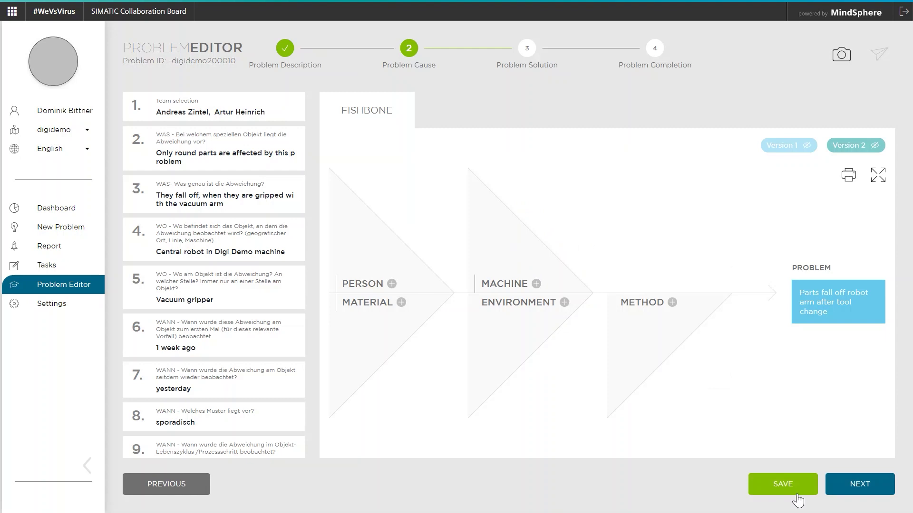
pyautogui.click(780, 488)
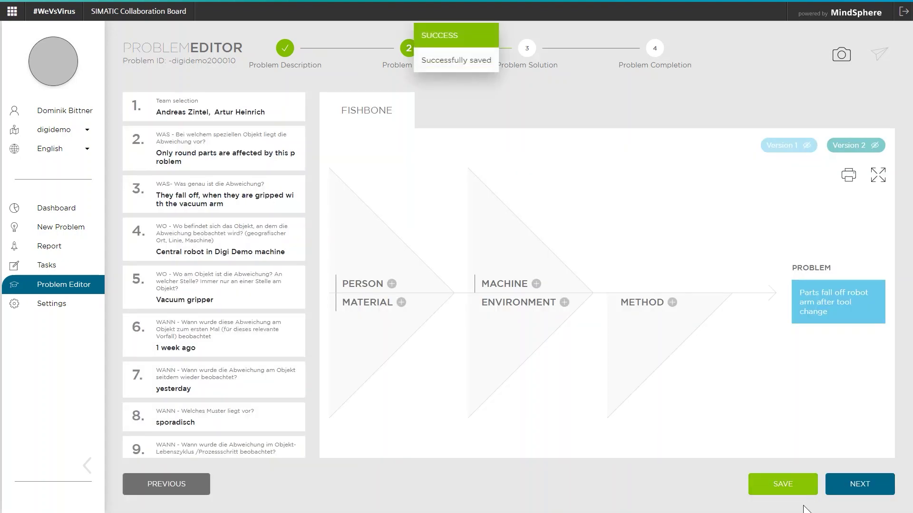
# - Start an assigned 'Train maintenance team' task for the placement cause
pyautogui.click(862, 485)
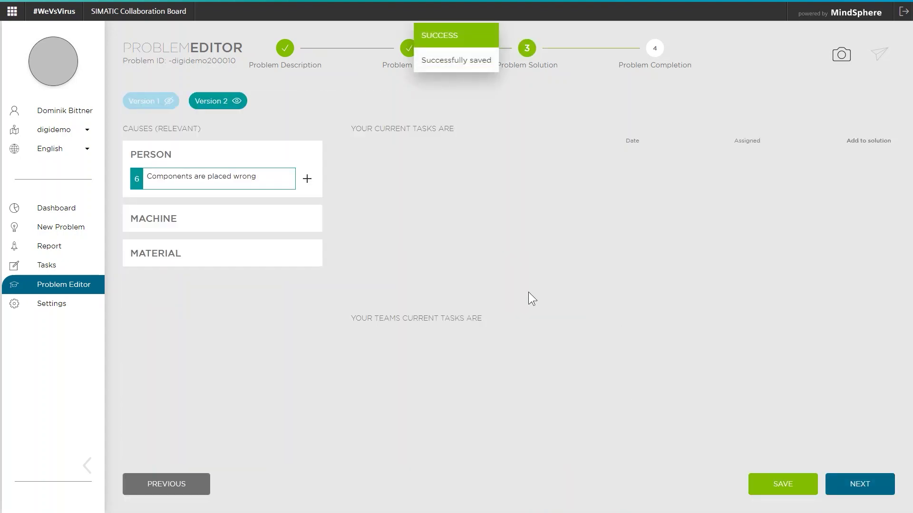
pyautogui.click(307, 179)
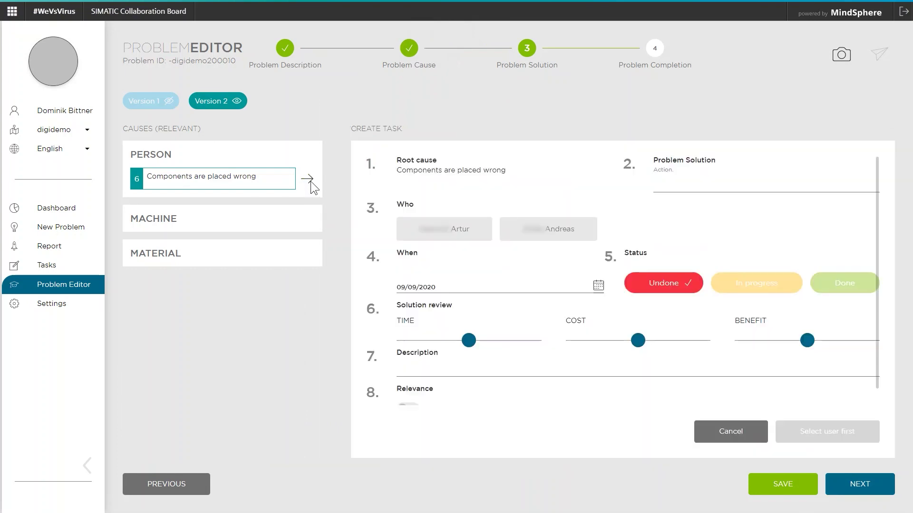
pyautogui.click(436, 237)
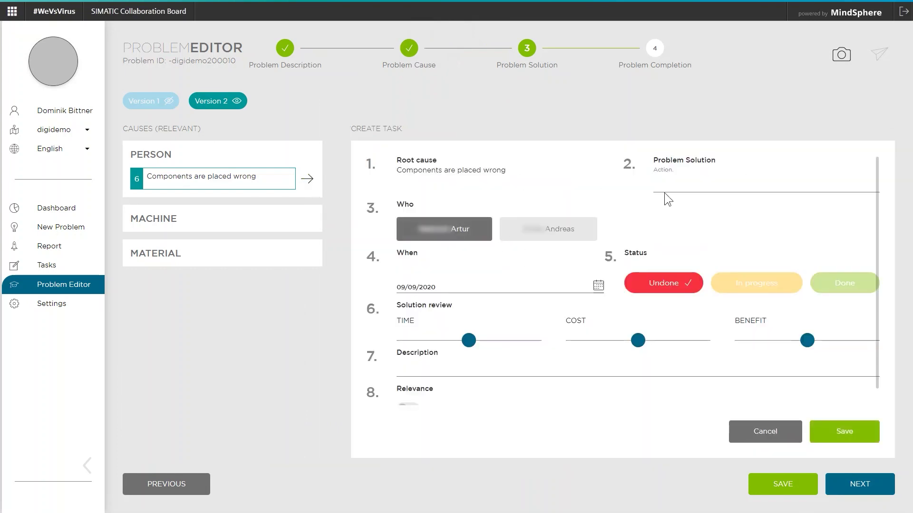
pyautogui.click(686, 183)
pyautogui.write('Train maintenance team')
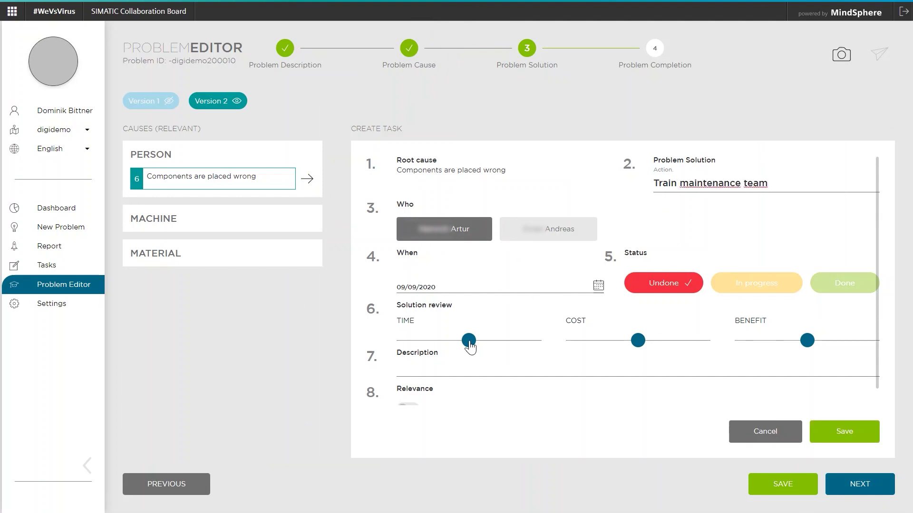
# - Raise time and benefit, lower cost, save the task, and add it to the solution
pyautogui.moveTo(469, 340); pyautogui.dragTo(503, 340)
pyautogui.moveTo(636, 341); pyautogui.dragTo(602, 340)
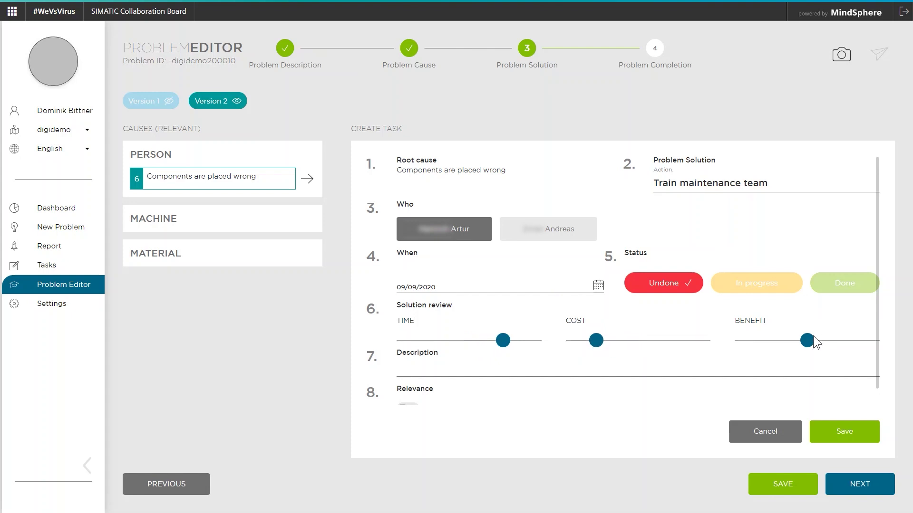
pyautogui.moveTo(808, 341); pyautogui.dragTo(847, 340)
pyautogui.click(844, 431)
pyautogui.click(870, 345)
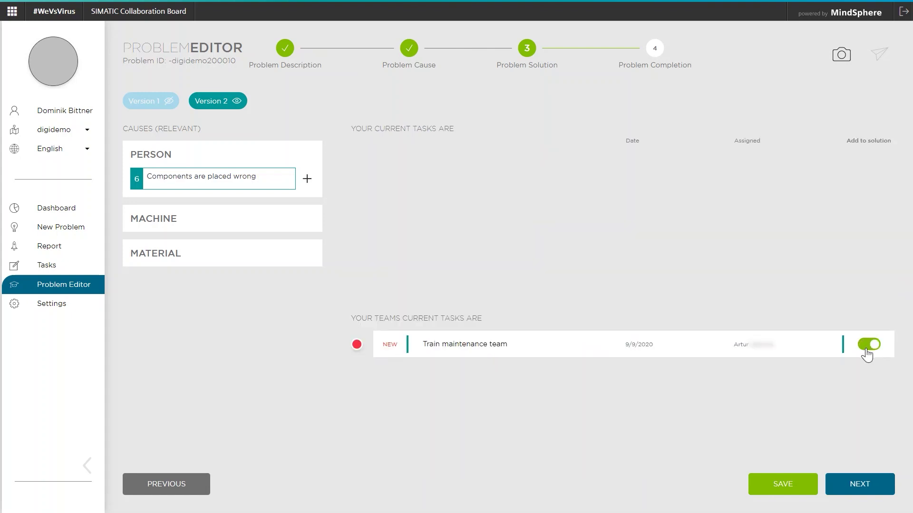
pyautogui.click(861, 488)
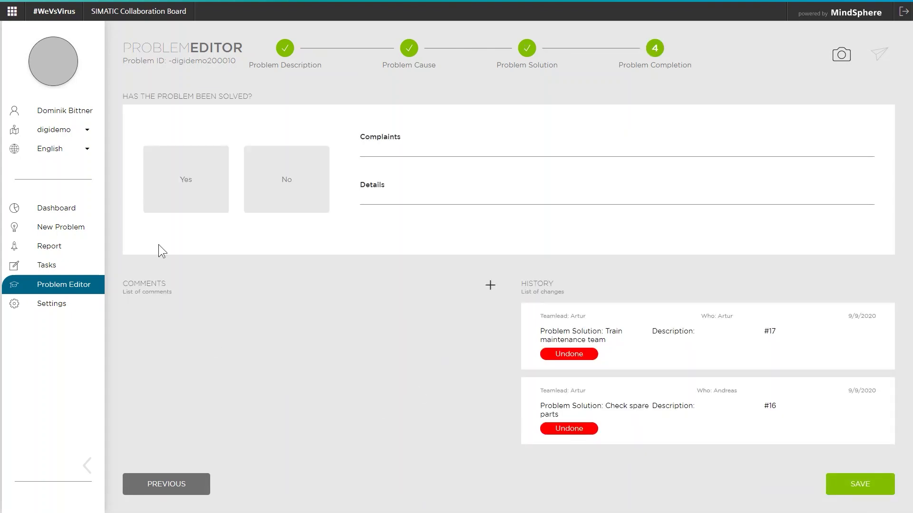
# - Answer Yes to solved, enter the complaint 'Component trays have been placed wrong in machine', and save
pyautogui.click(189, 188)
pyautogui.click(416, 148)
pyautogui.write('Component')
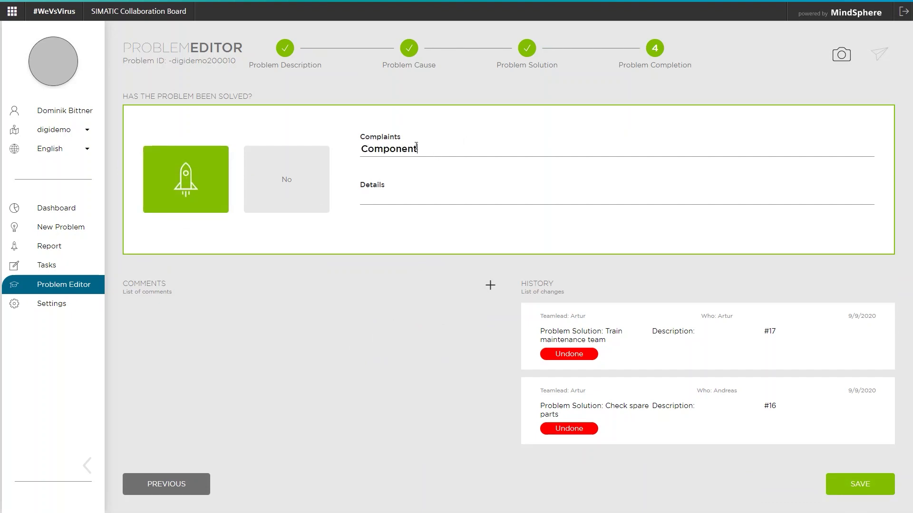
pyautogui.write(' trays have been p')
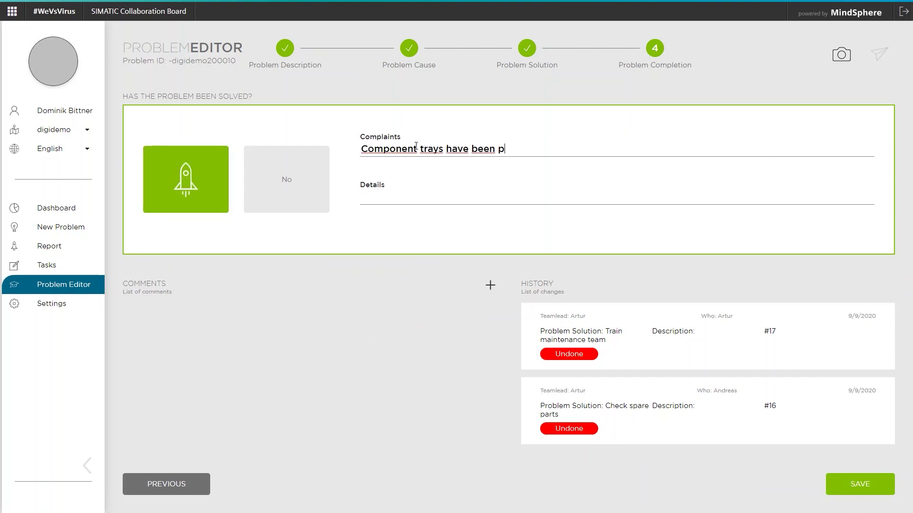
pyautogui.write('laced wrong in machine')
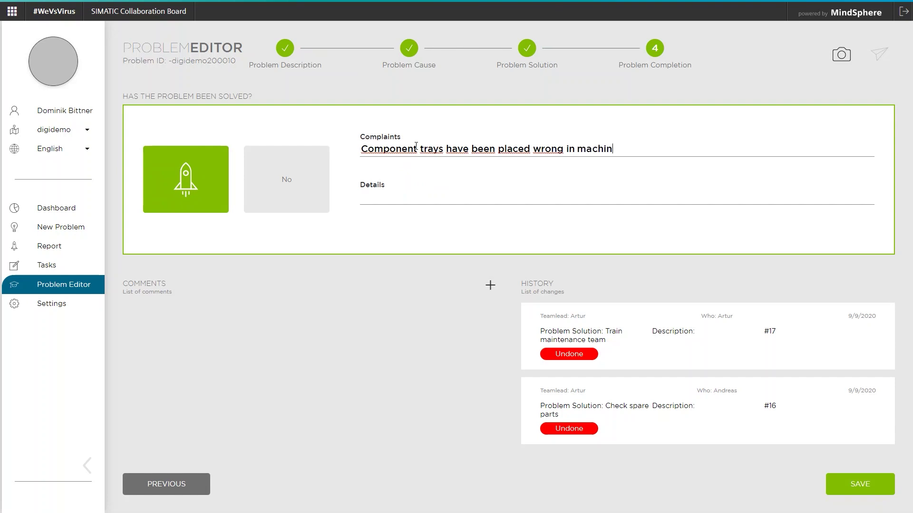
pyautogui.click(875, 483)
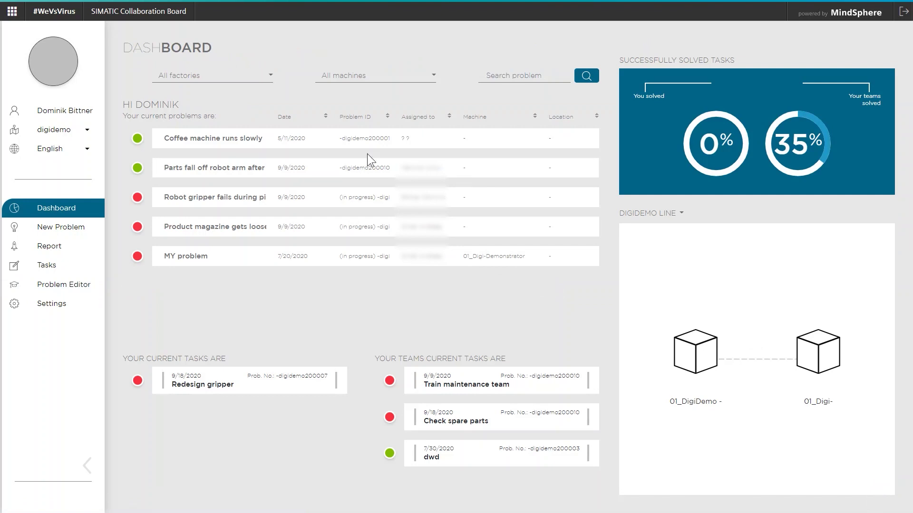
pyautogui.click(205, 174)
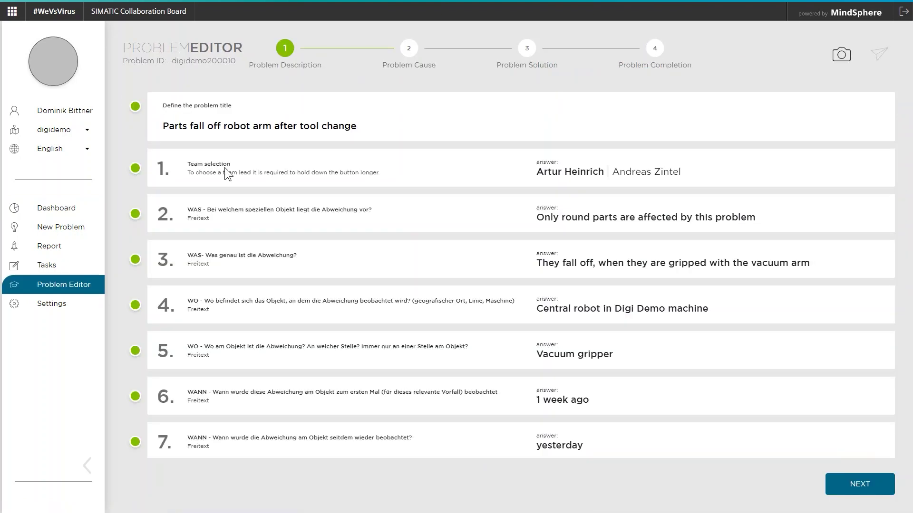
pyautogui.click(868, 492)
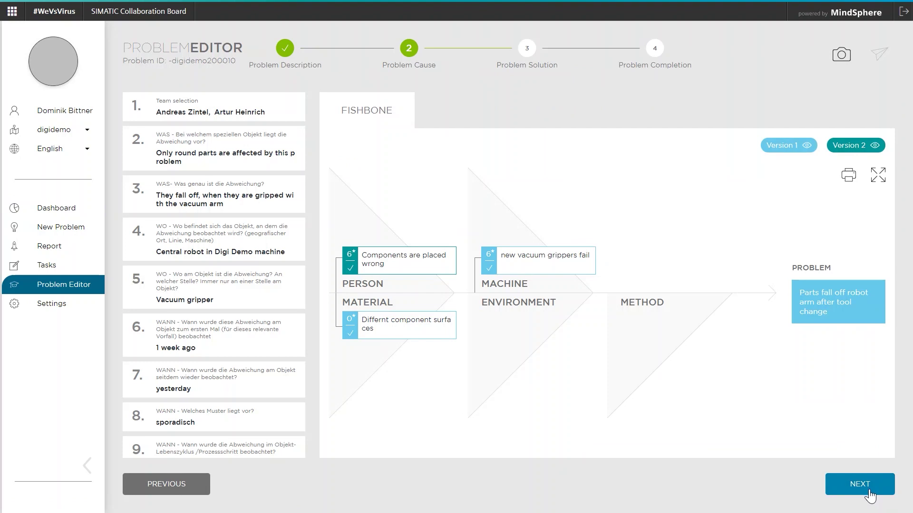
pyautogui.click(869, 495)
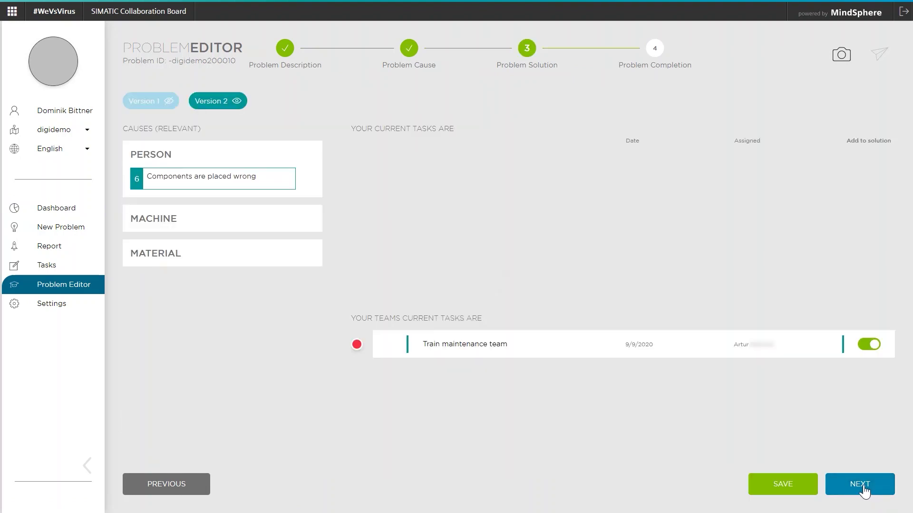
pyautogui.click(864, 492)
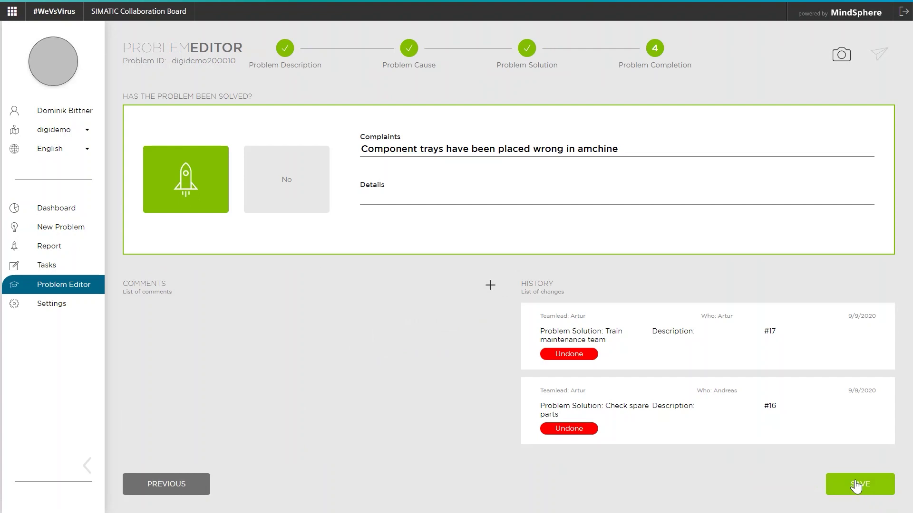
pyautogui.click(857, 485)
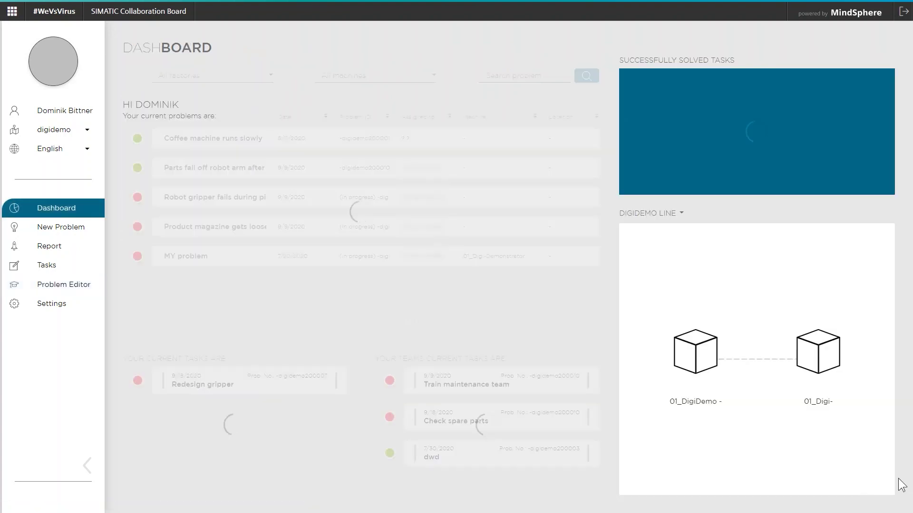